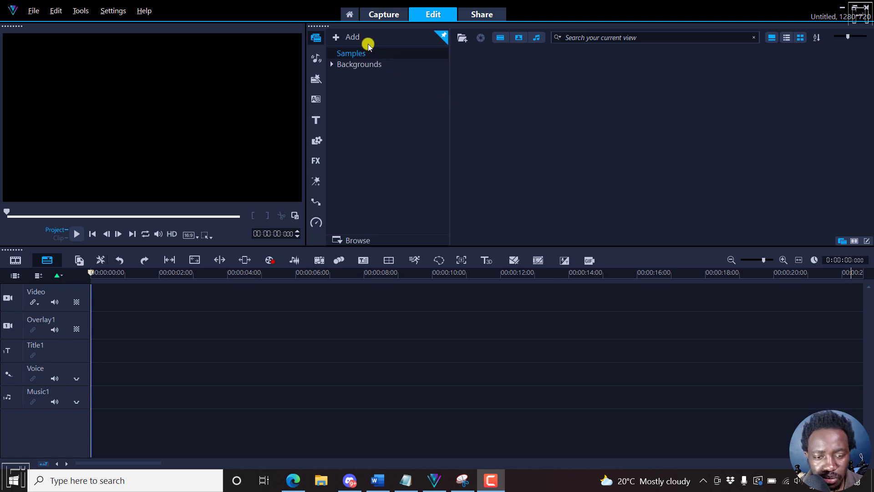
Import '[UPDATE] Easily Download YouTube Subtitles as Transcripts.mp4' into the library and place it on the Video track.
right_click(500, 99)
left_click(547, 120)
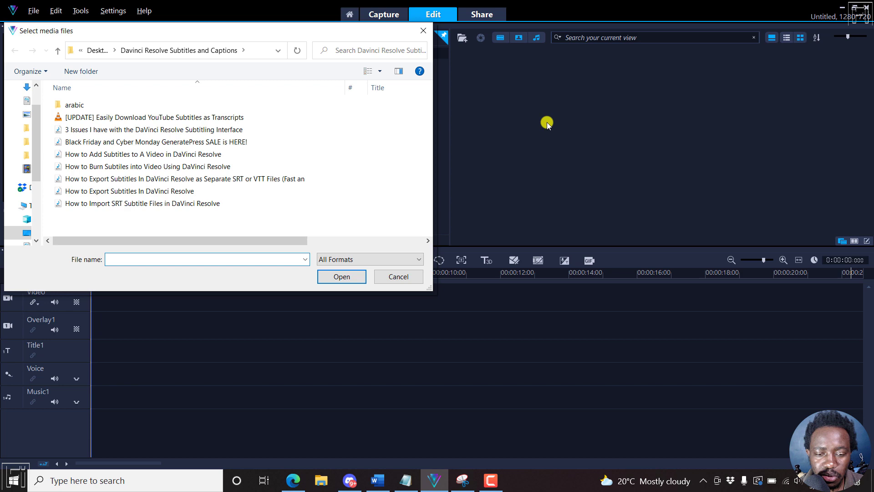
left_click(135, 119)
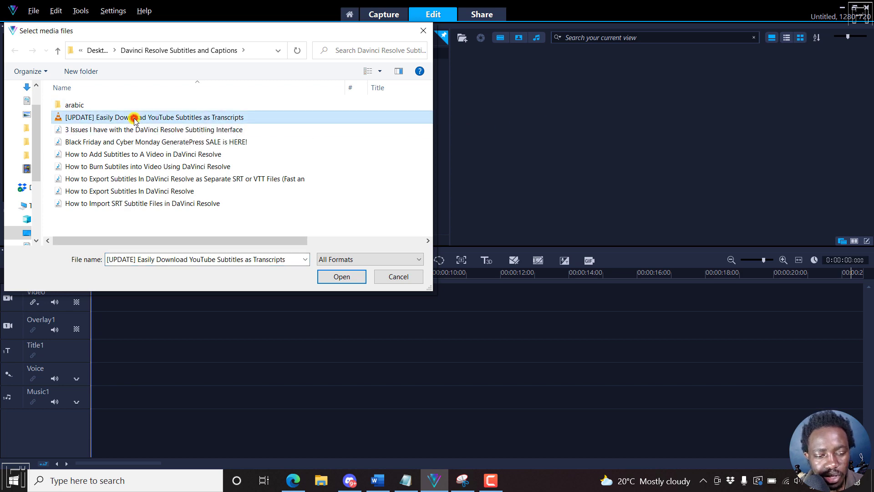
left_click(339, 277)
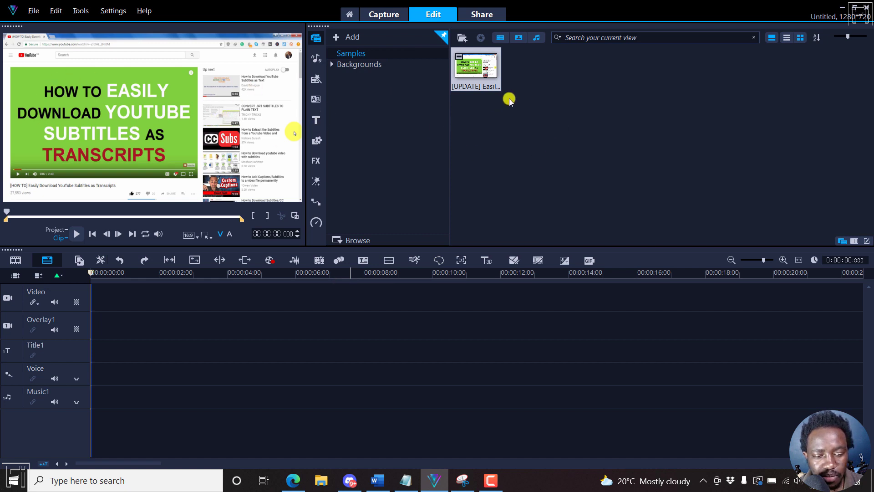
left_click_drag(472, 64, 95, 299)
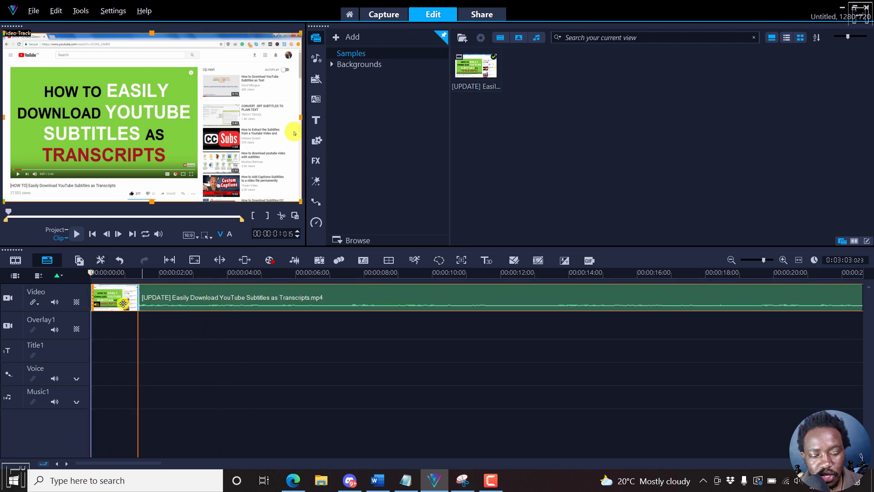
left_click(168, 300)
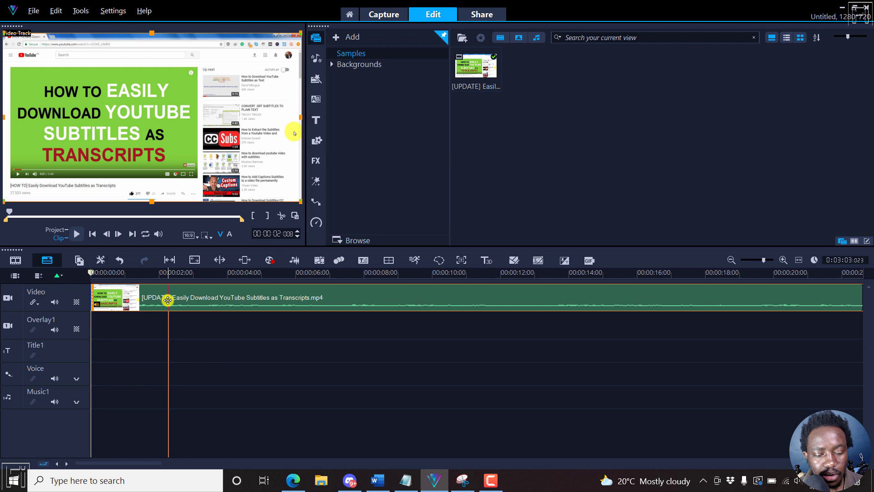
Select the video clip on the timeline and scrub ahead through it.
left_click_drag(168, 299, 194, 339)
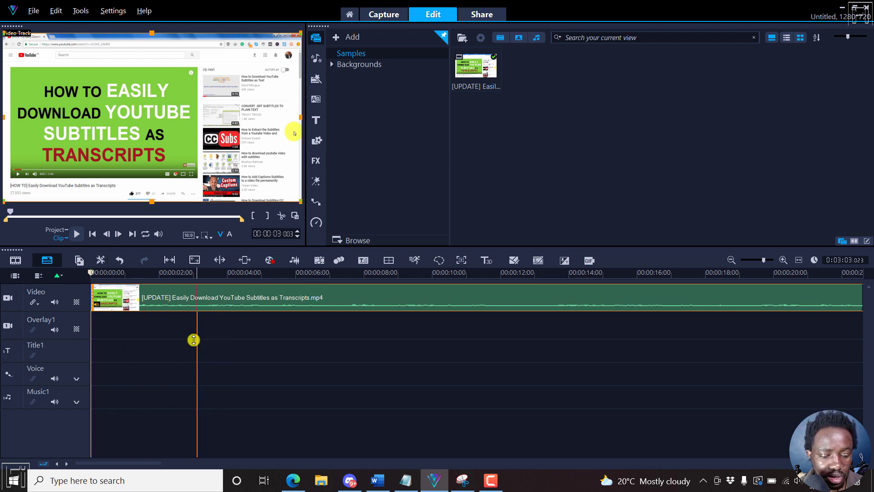
left_click(157, 327)
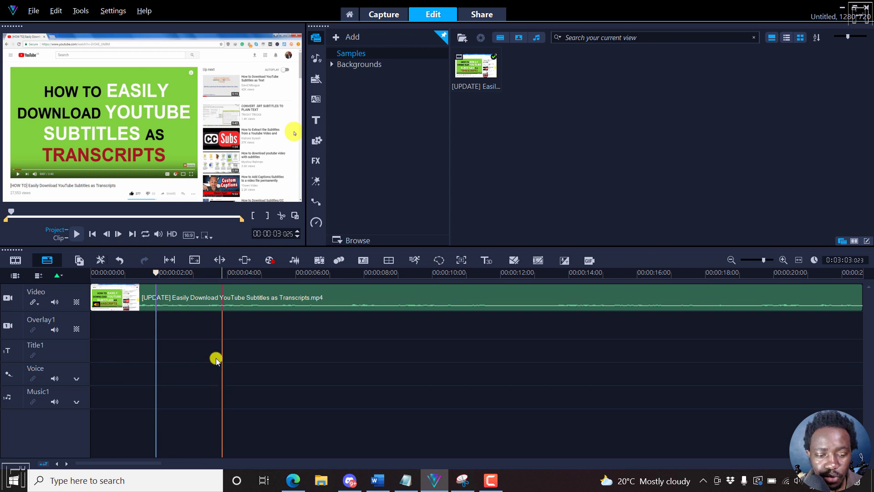
left_click(196, 295)
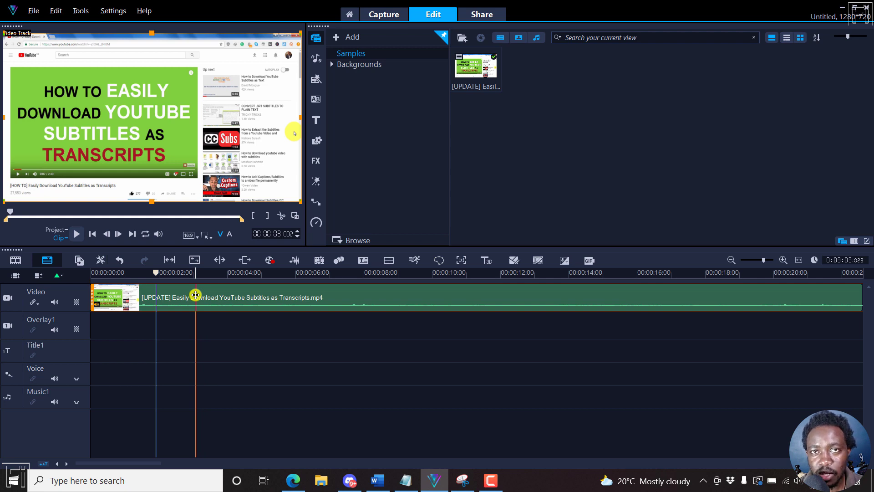
left_click_drag(196, 295, 606, 292)
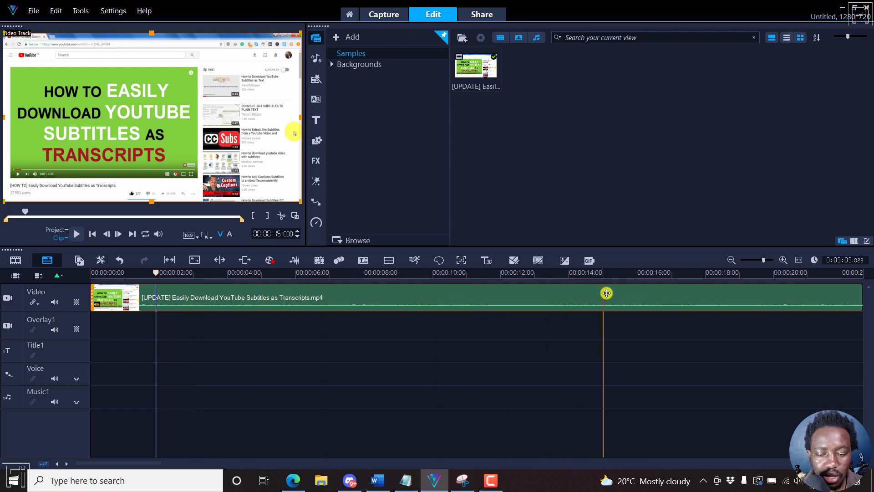
Run Speech to Text with English as the source language, sending results to the Subtitle Editor.
left_click(564, 263)
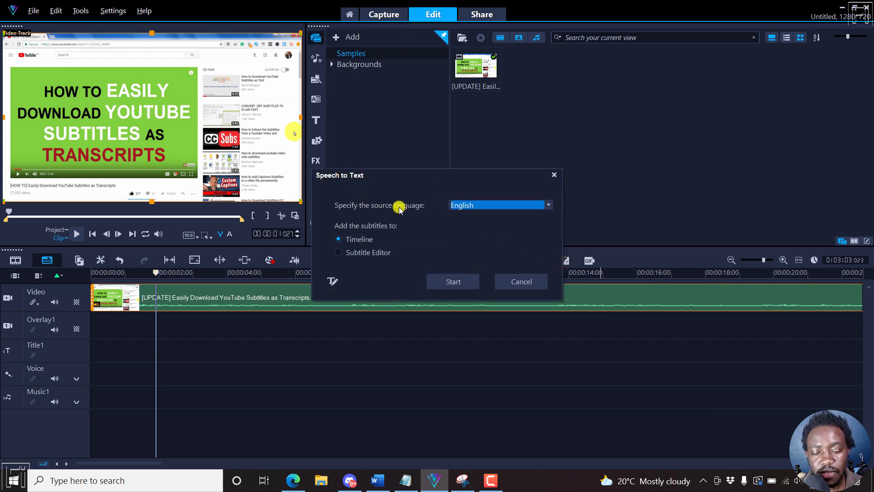
left_click(528, 204)
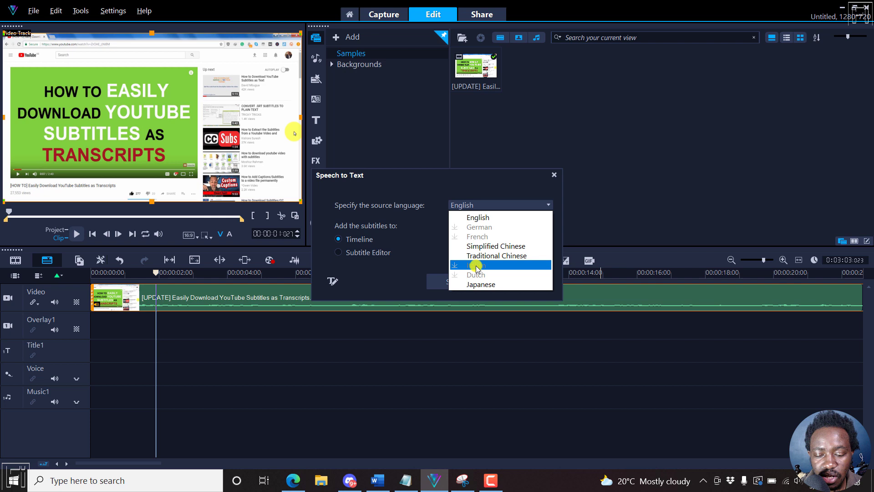
left_click(418, 176)
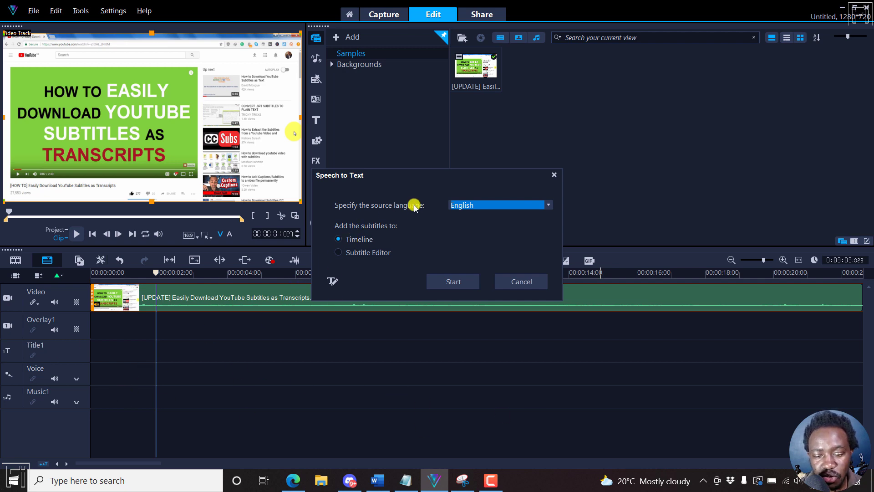
left_click(338, 253)
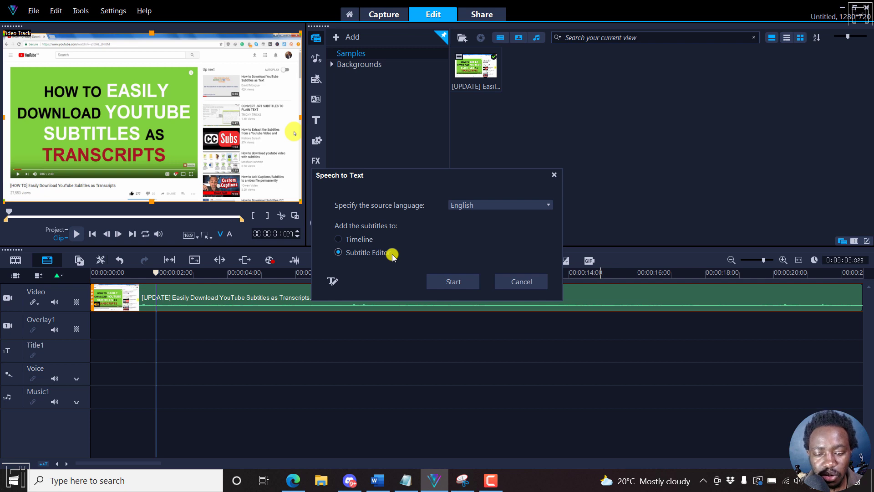
left_click(338, 240)
left_click(370, 253)
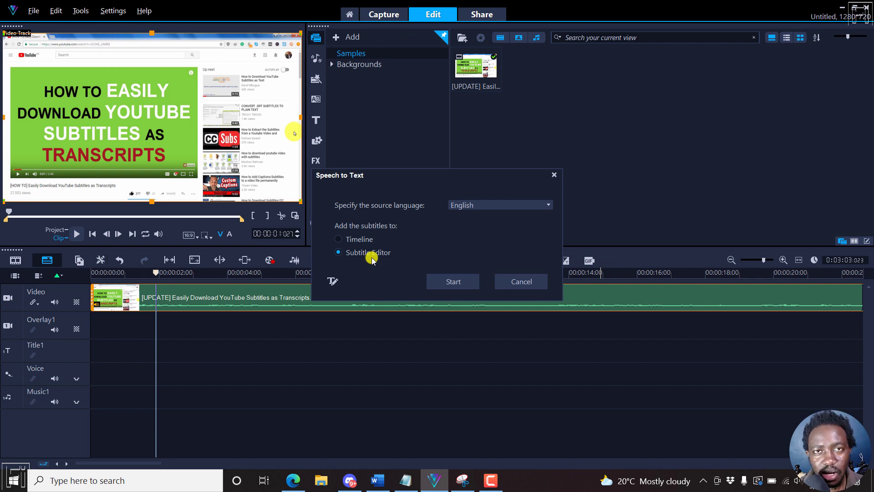
left_click(450, 283)
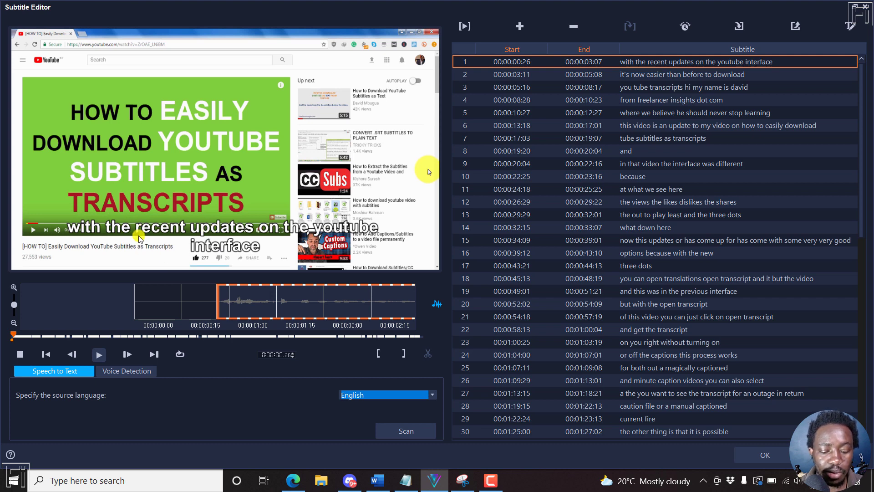
Capitalize 'With' and 'YouTube' in the first subtitle and play back its segment.
key("XF86AudioRaiseVolume")
key("XF86AudioRaiseVolume")
key("XF86AudioRaiseVolume")
key("XF86AudioRaiseVolume")
key("XF86AudioRaiseVolume")
key("XF86AudioRaiseVolume")
key("XF86AudioRaiseVolume")
key("XF86AudioRaiseVolume")
key("XF86AudioRaiseVolume")
key("XF86AudioRaiseVolume")
key("XF86AudioRaiseVolume")
key("XF86AudioRaiseVolume")
key("XF86AudioRaiseVolume")
key("XF86AudioRaiseVolume")
key("XF86AudioRaiseVolume")
key("XF86AudioRaiseVolume")
key("XF86AudioRaiseVolume")
key("XF86AudioRaiseVolume")
key("XF86AudioRaiseVolume")
key("XF86AudioRaiseVolume")
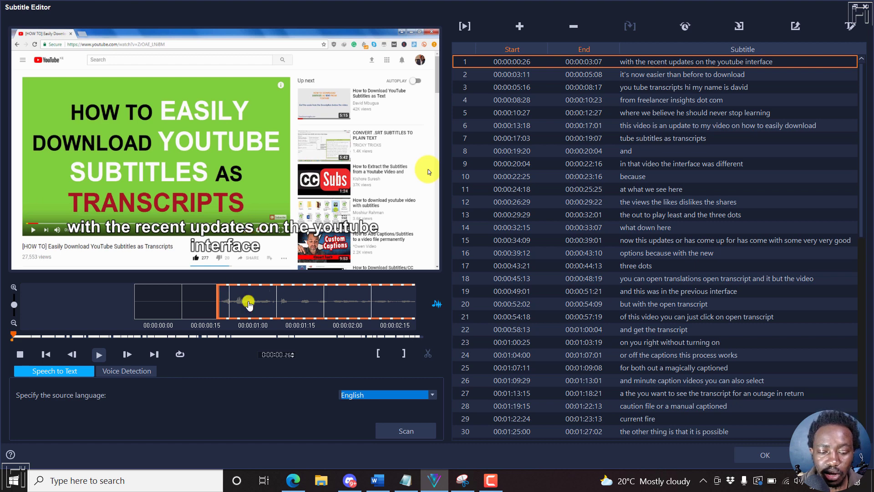
double_click(637, 62)
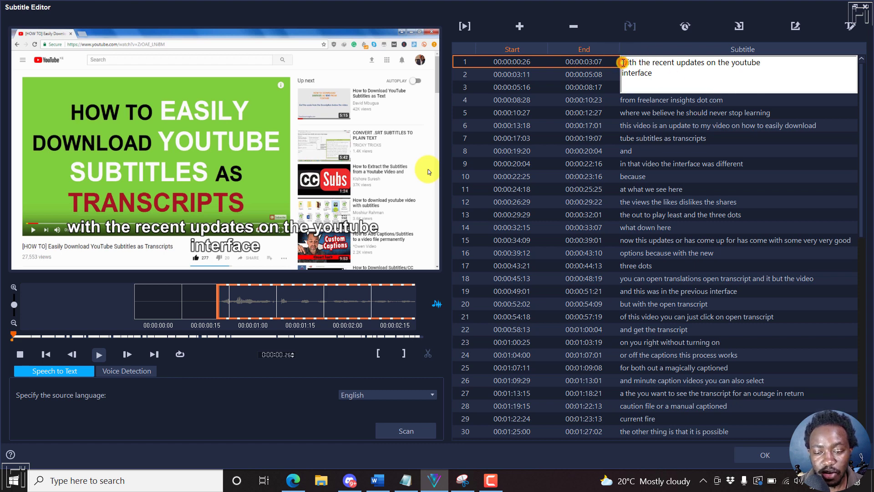
type("i")
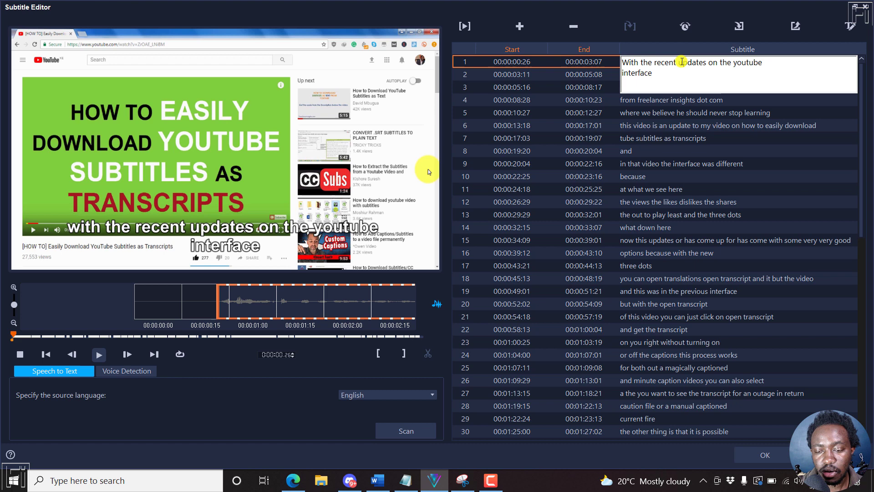
left_click(734, 63)
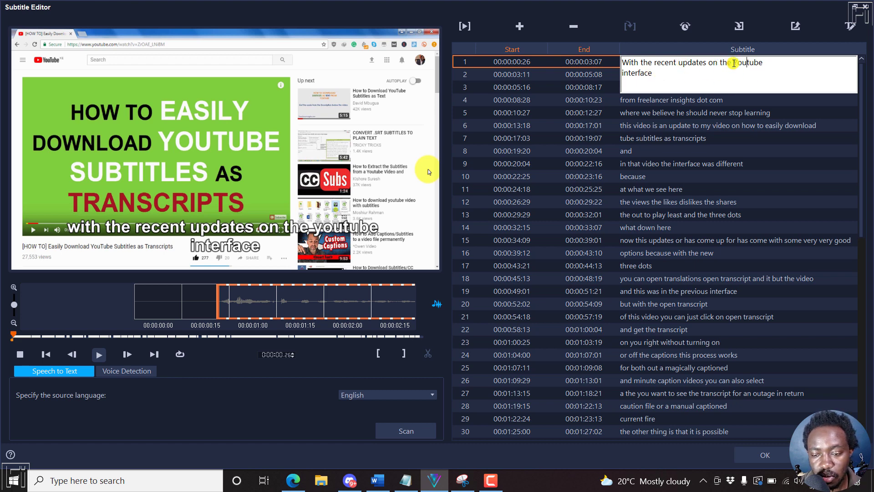
key("shift+Right")
type("T")
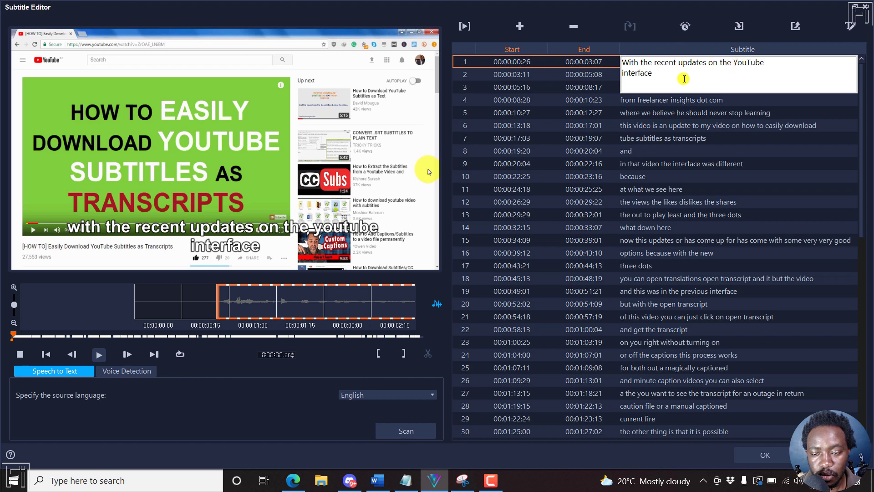
left_click(597, 66)
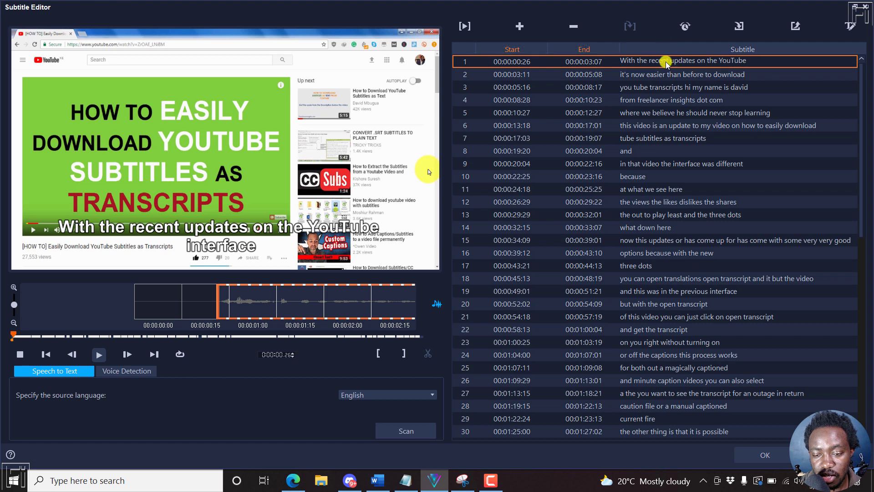
left_click(467, 26)
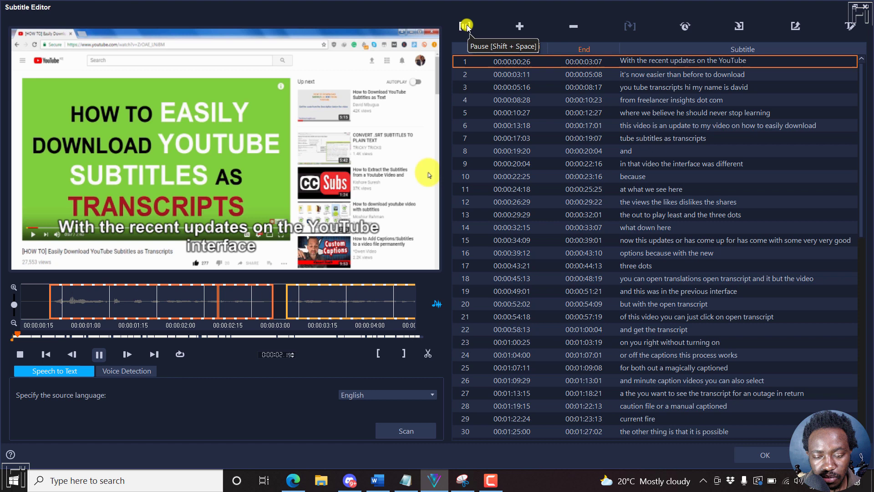
Change 'updates' to 'update' in the first subtitle.
double_click(681, 64)
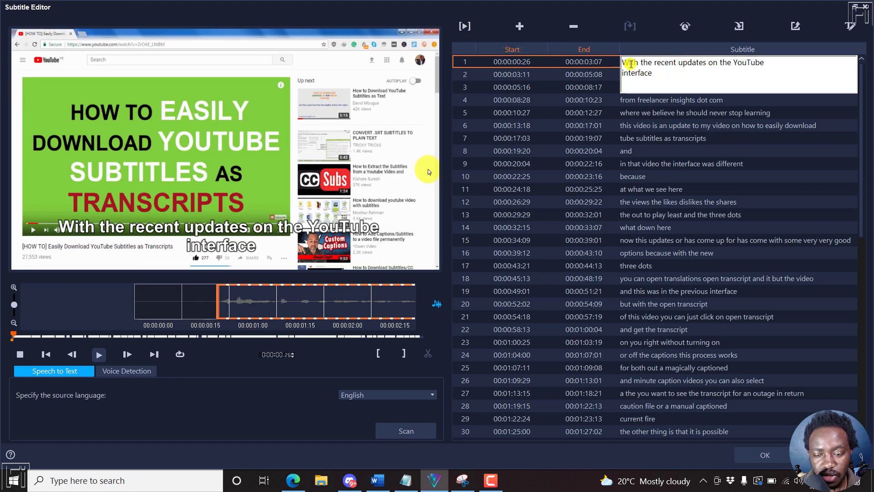
left_click(707, 62)
key("BackSpace")
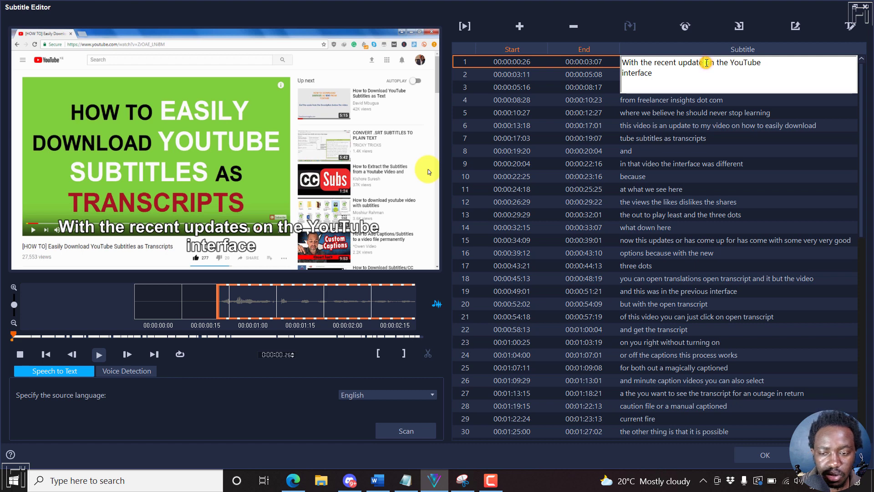
left_click(583, 66)
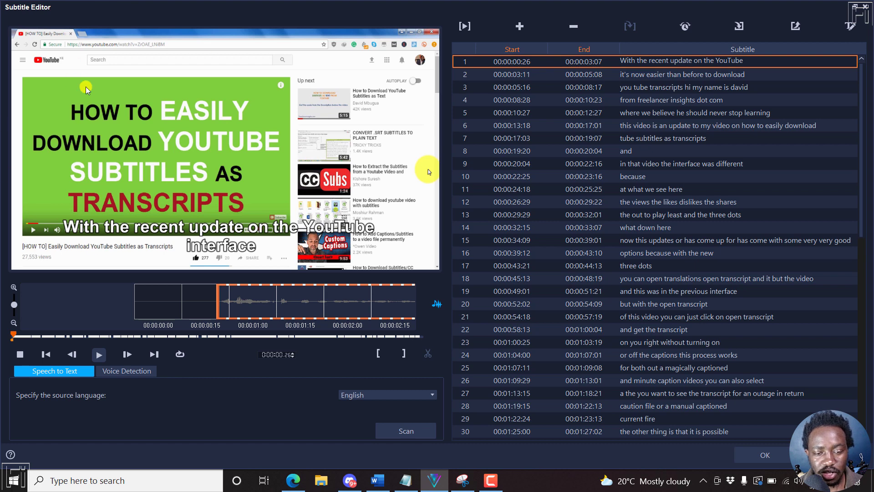
Review subtitles 2–4 and the language and voice detection settings, then select lines 3 and 4 together.
left_click(654, 75)
left_click(663, 89)
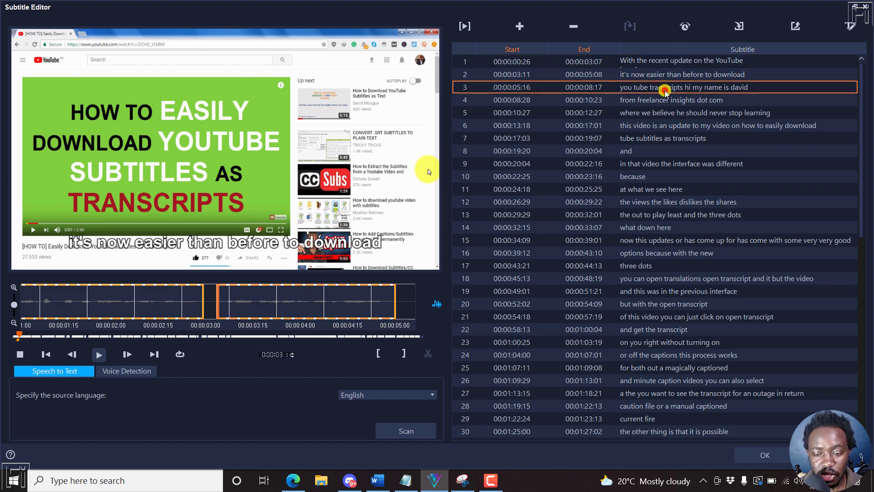
left_click(666, 101)
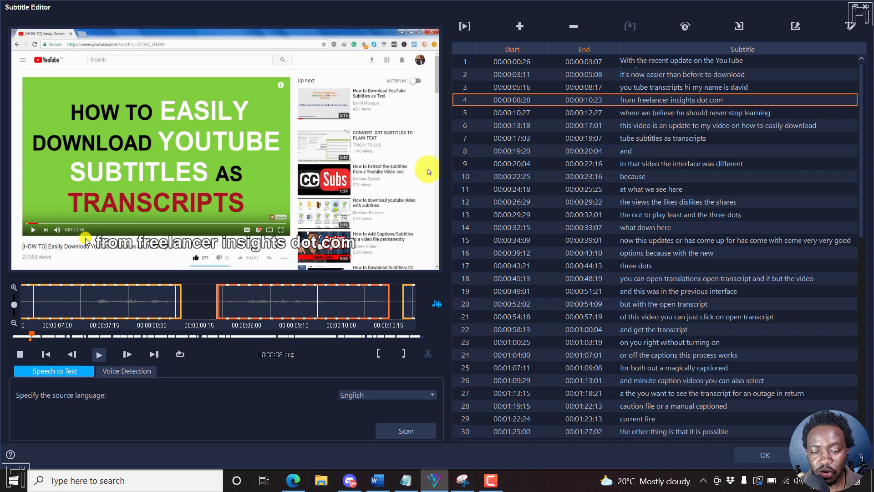
left_click(408, 392)
left_click(270, 422)
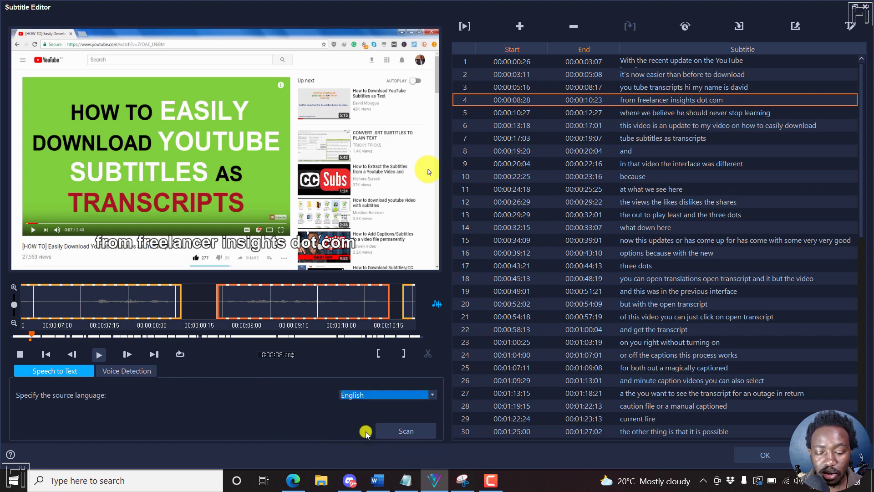
left_click(129, 370)
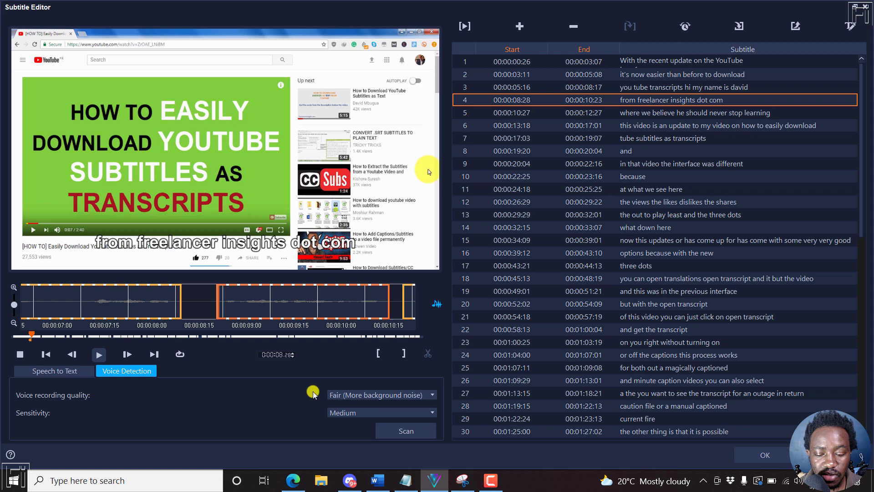
left_click(48, 371)
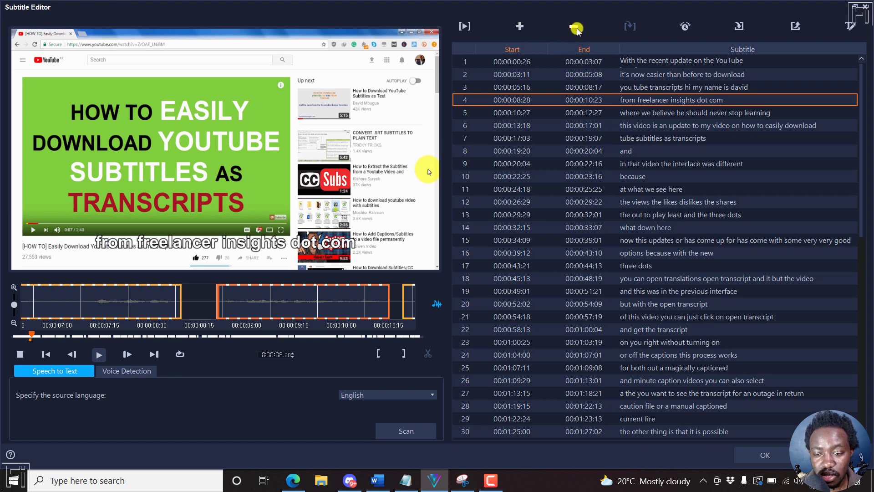
left_click(637, 86, "ctrl")
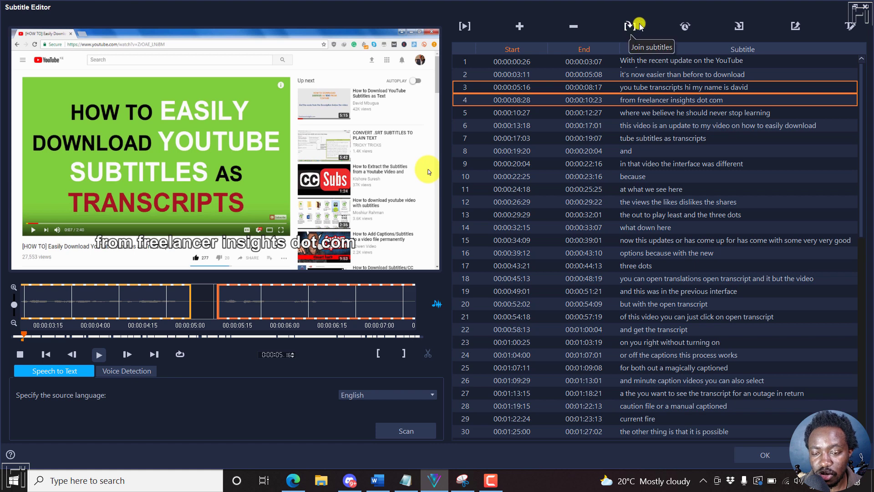
left_click(656, 25)
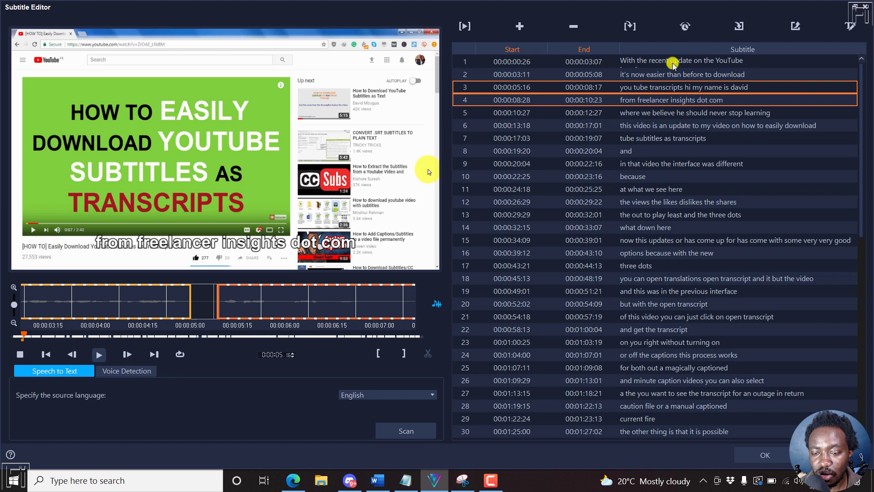
left_click(796, 28)
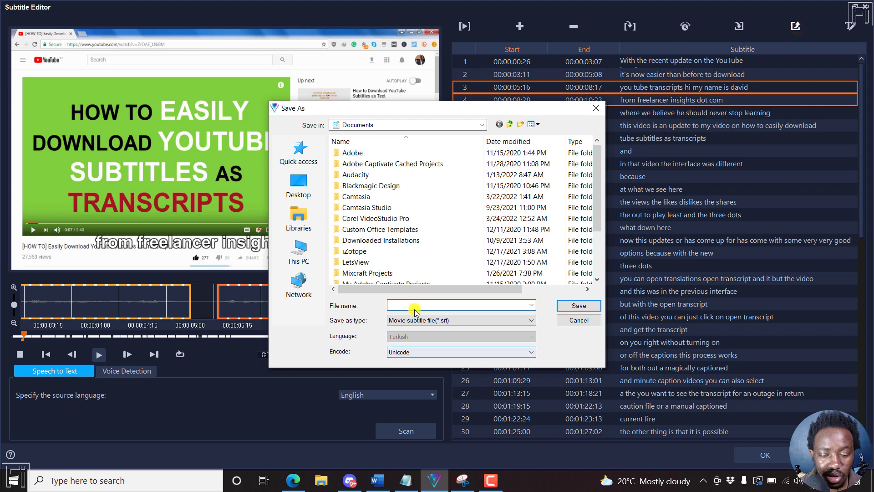
left_click(412, 320)
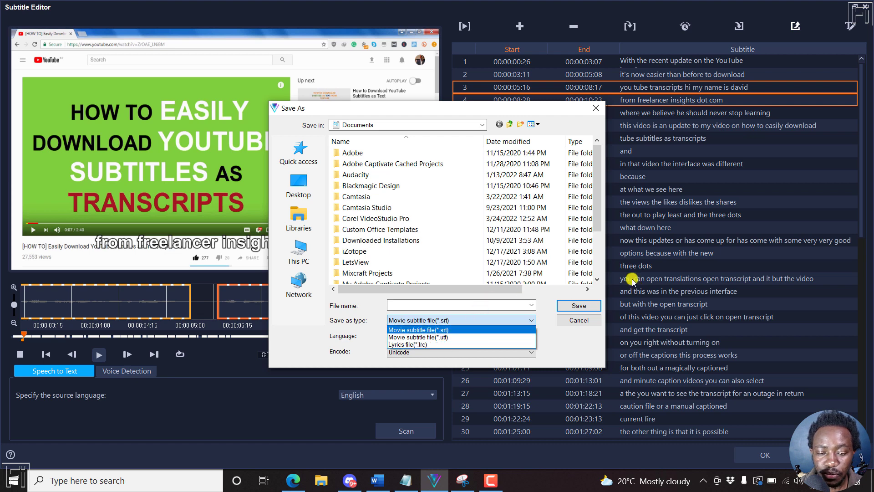
left_click(596, 108)
left_click(596, 108)
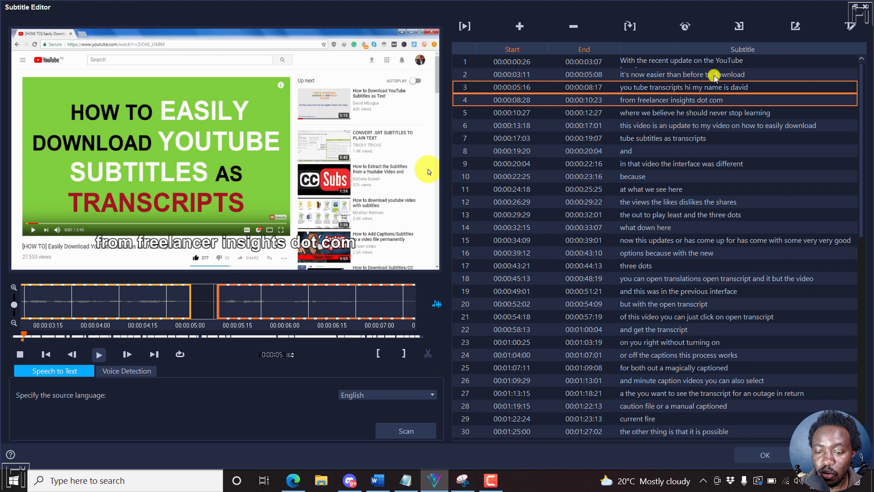
left_click(664, 62)
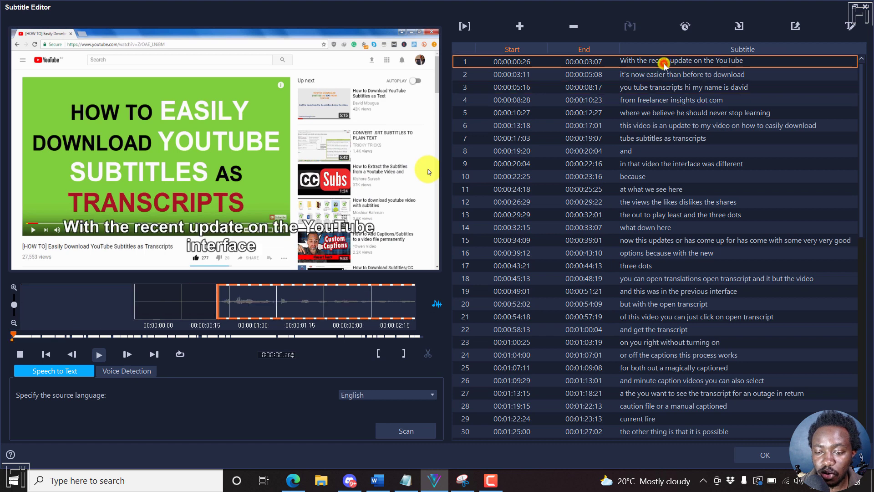
In Text options, toggle bold and keep the subtitle orientation horizontal after trying vertical.
left_click(851, 28)
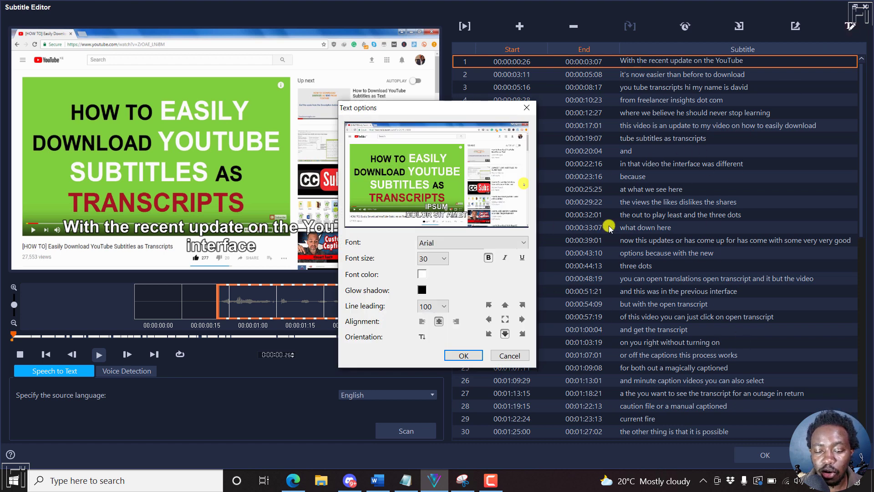
left_click(489, 258)
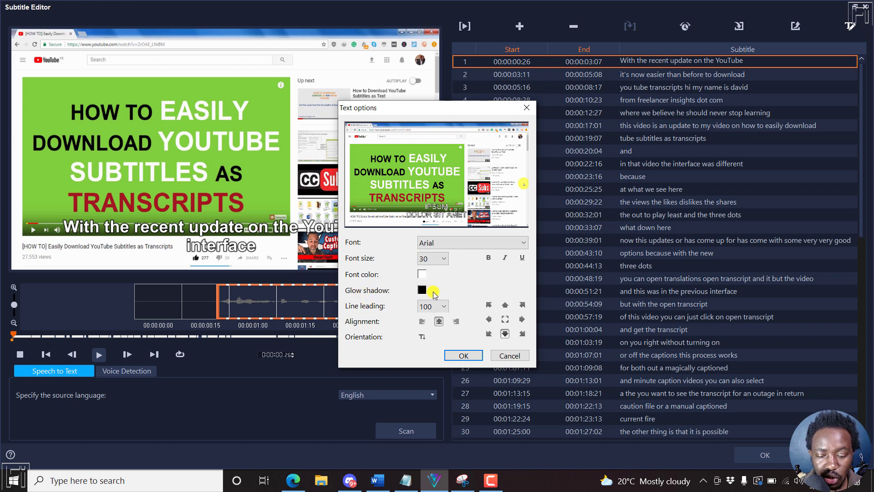
left_click(368, 306)
left_click(439, 322)
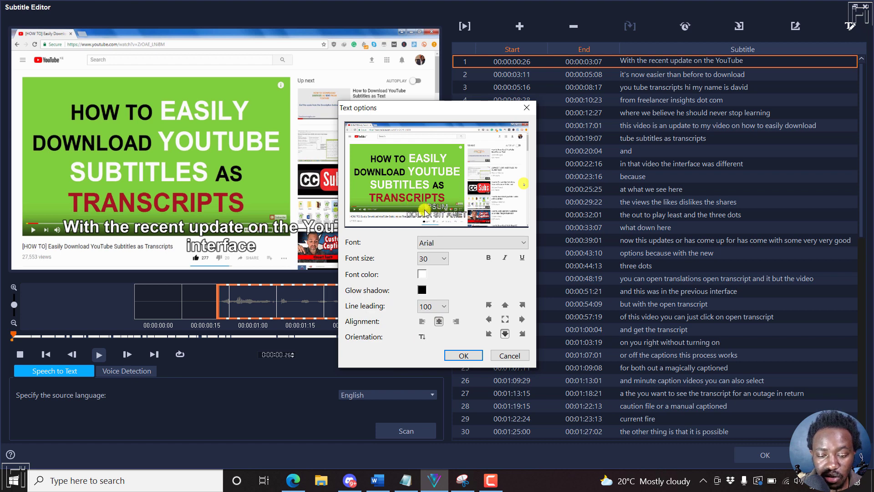
left_click(422, 337)
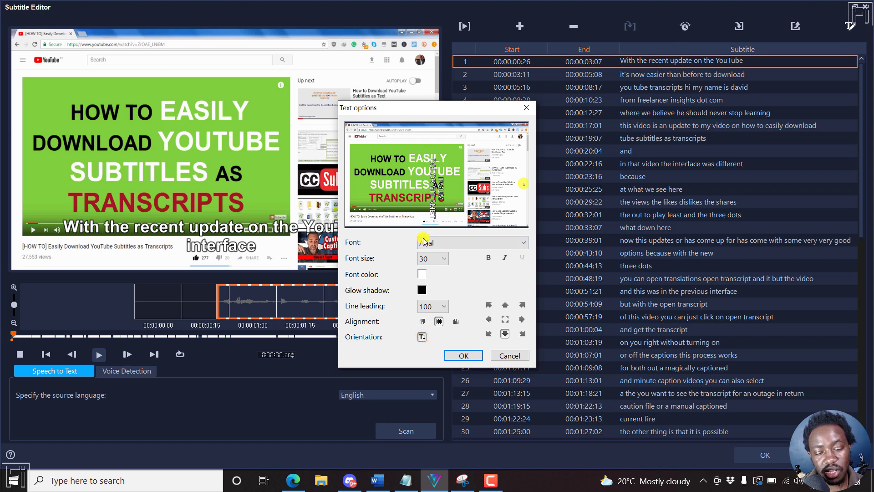
left_click(422, 338)
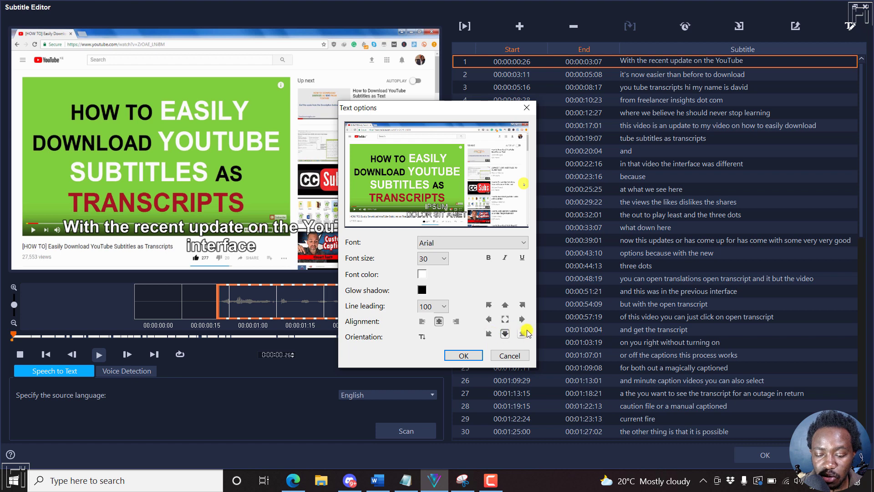
Keep the subtitles at bottom-centre after trying other positions, and set font size 28.
left_click(505, 305)
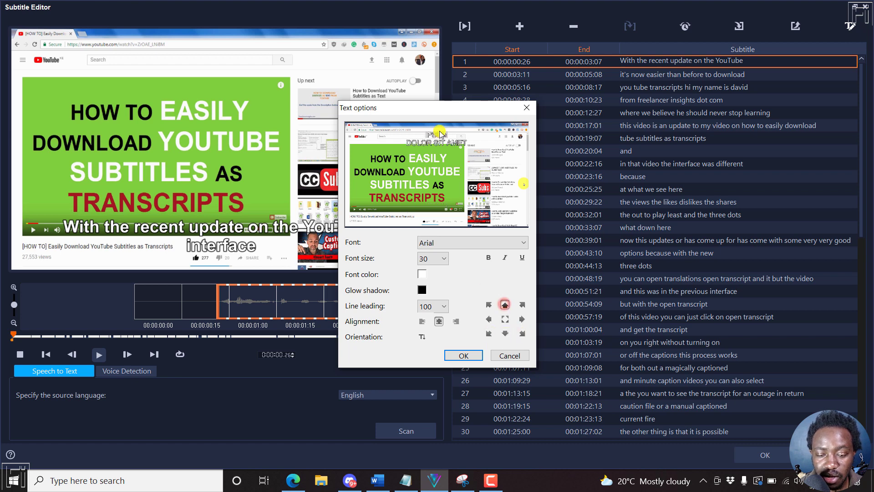
left_click(506, 338)
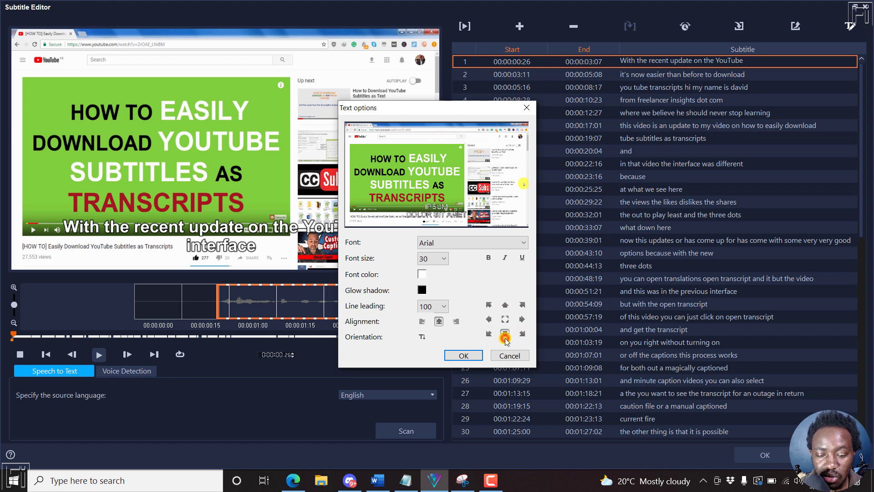
left_click(522, 335)
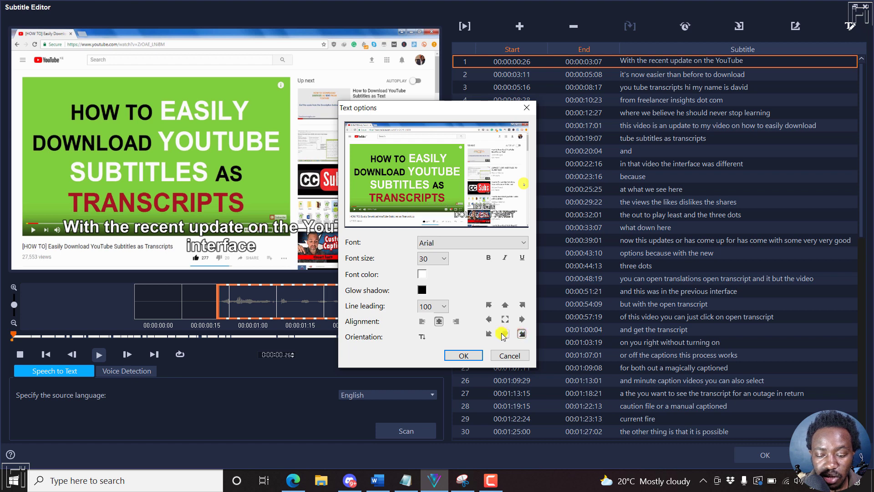
left_click(503, 335)
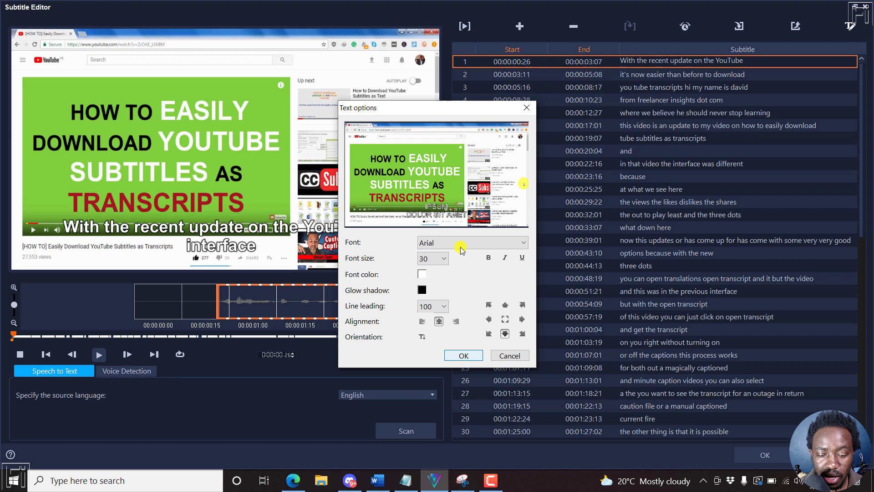
left_click(444, 258)
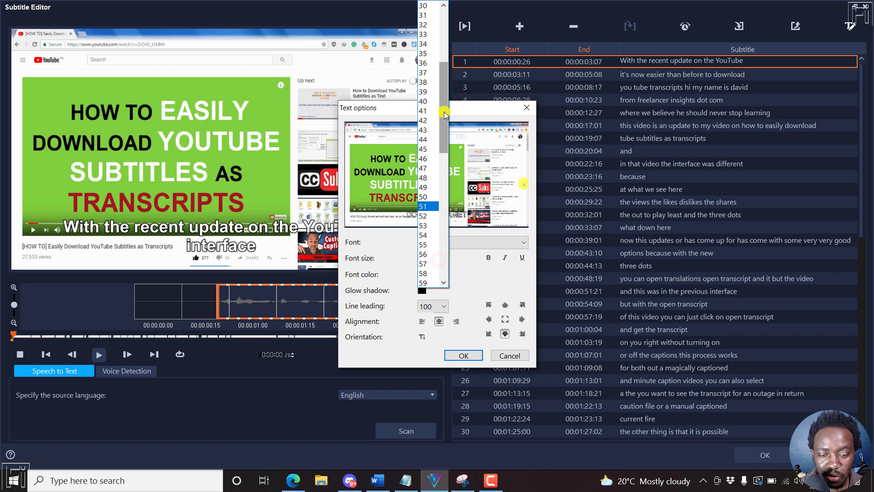
left_click_drag(445, 114, 445, 87)
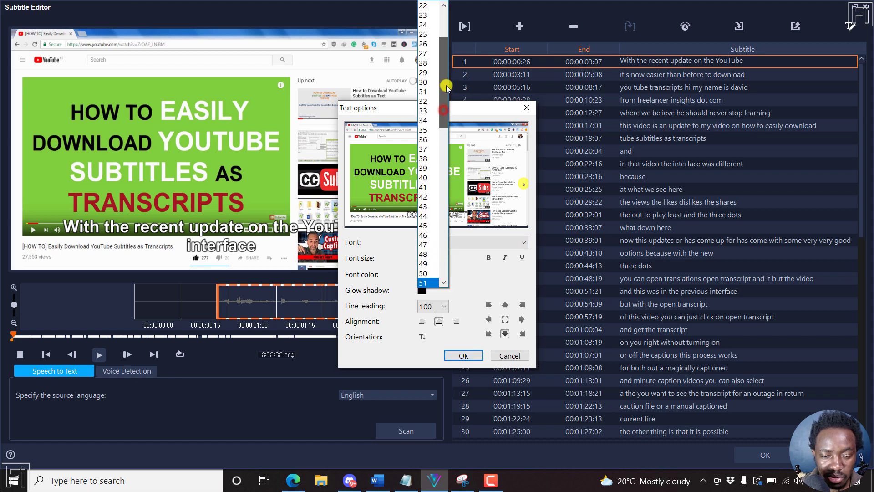
left_click(423, 64)
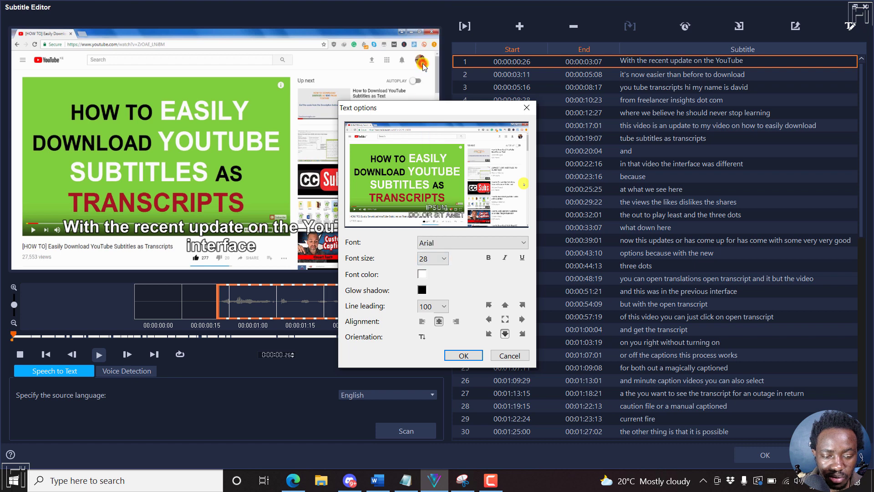
Confirm Text options and the Subtitle Editor, inserting all subtitles as titles on the Title1 track.
left_click(459, 355)
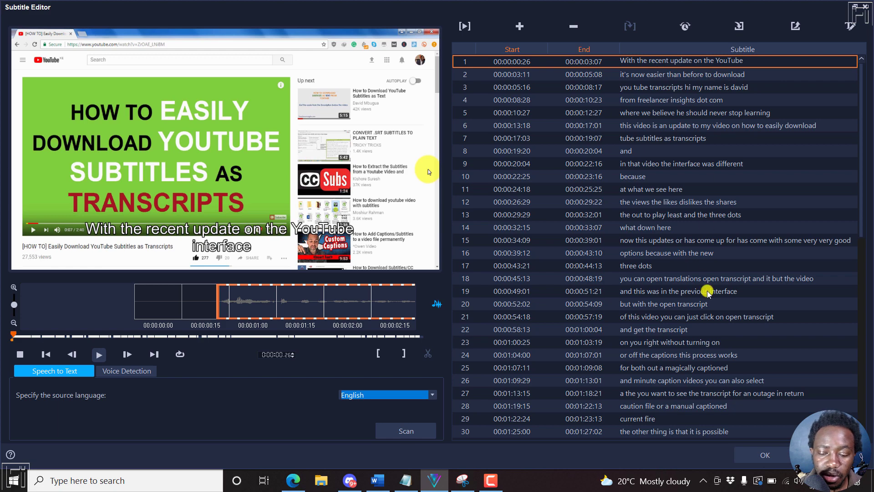
left_click(758, 455)
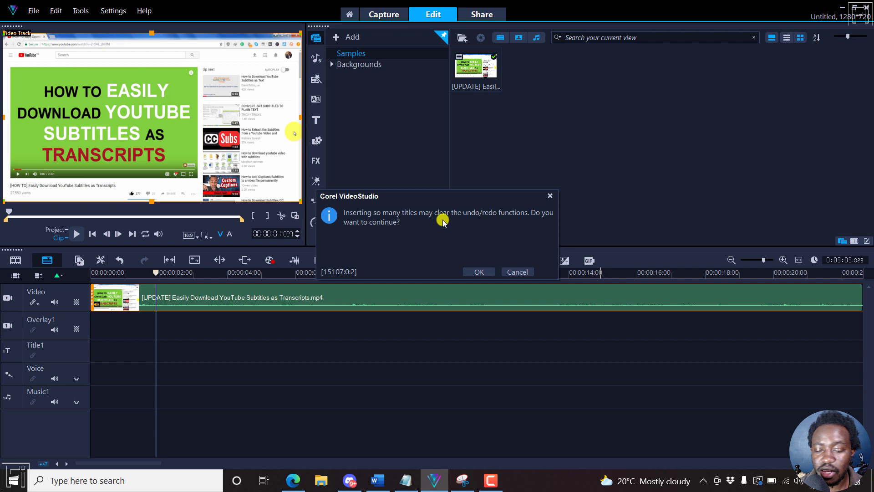
left_click(481, 273)
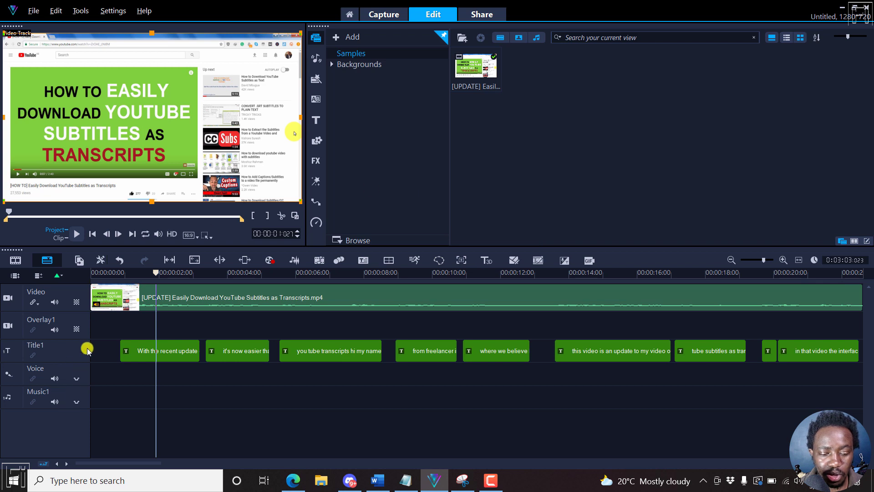
Play the project from the start and pause around 5 seconds to check the subtitles.
left_click(142, 320)
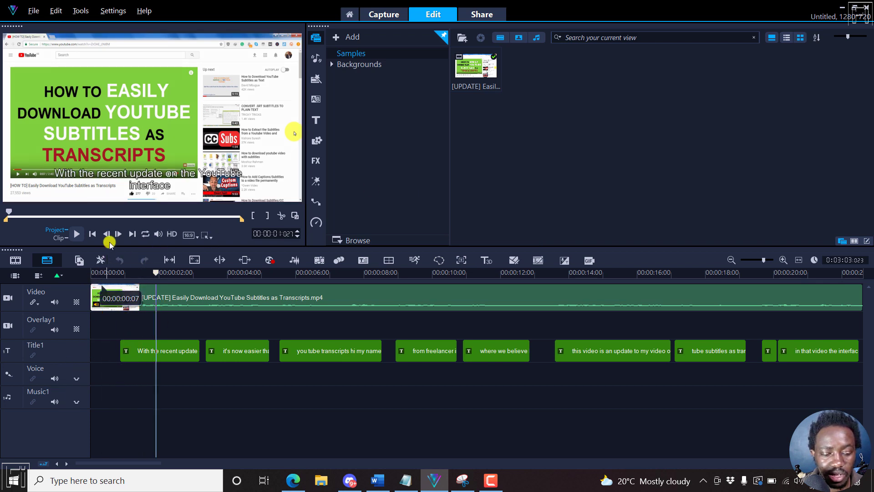
left_click(92, 233)
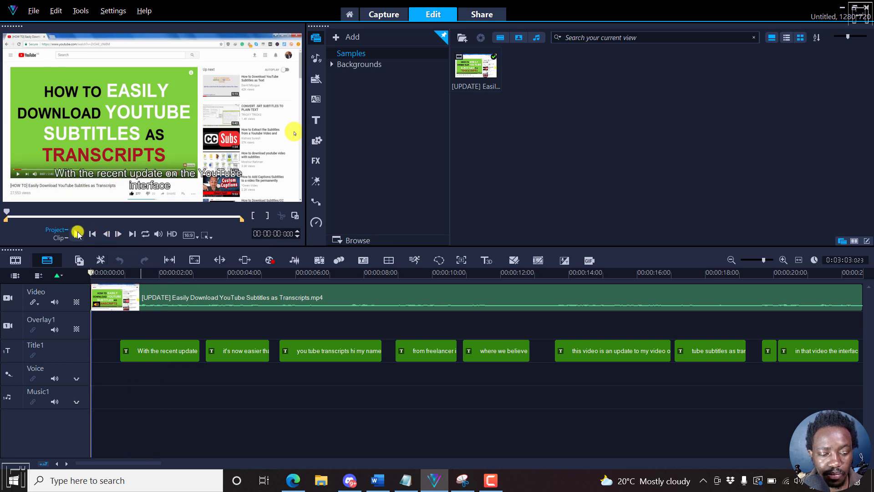
left_click(77, 234)
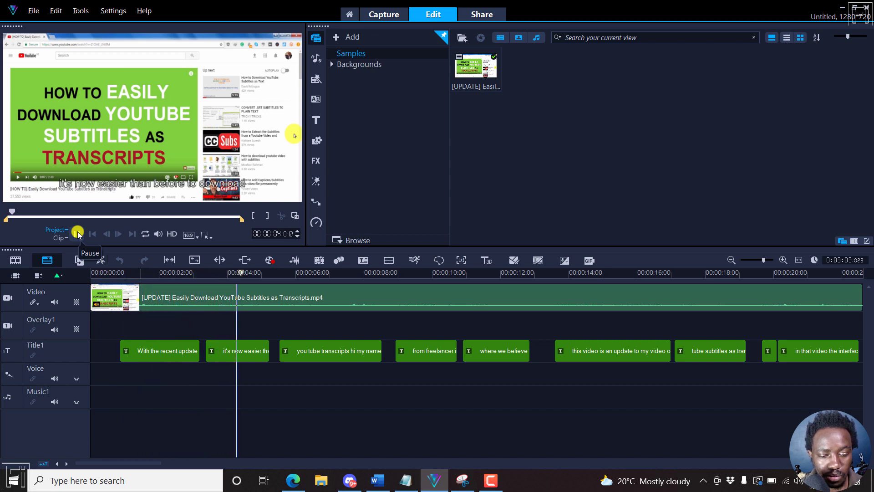
left_click(79, 235)
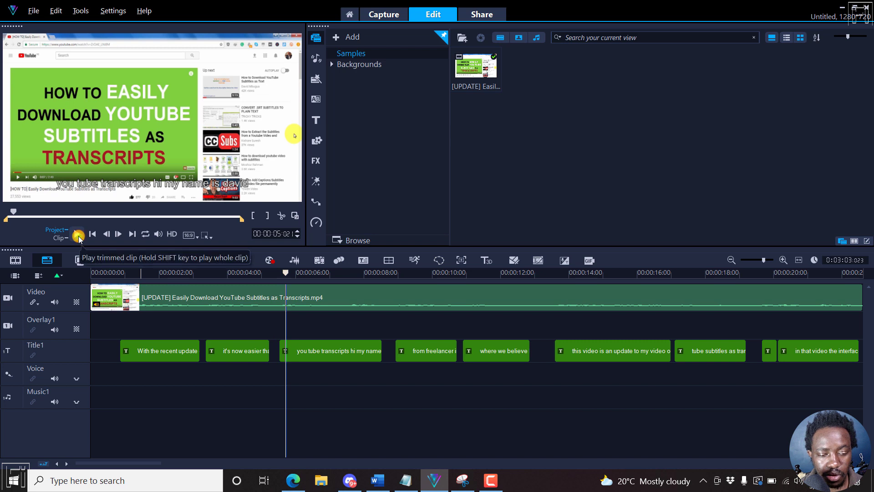
Reopen the subtitles from the first title clip, reinsert them, and select the 'With the recent update' clip.
left_click(158, 351)
right_click(158, 351)
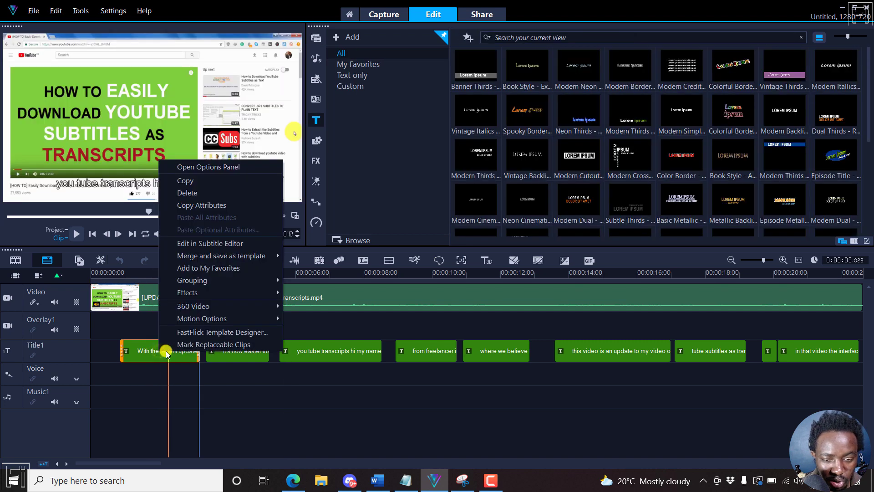
left_click(206, 243)
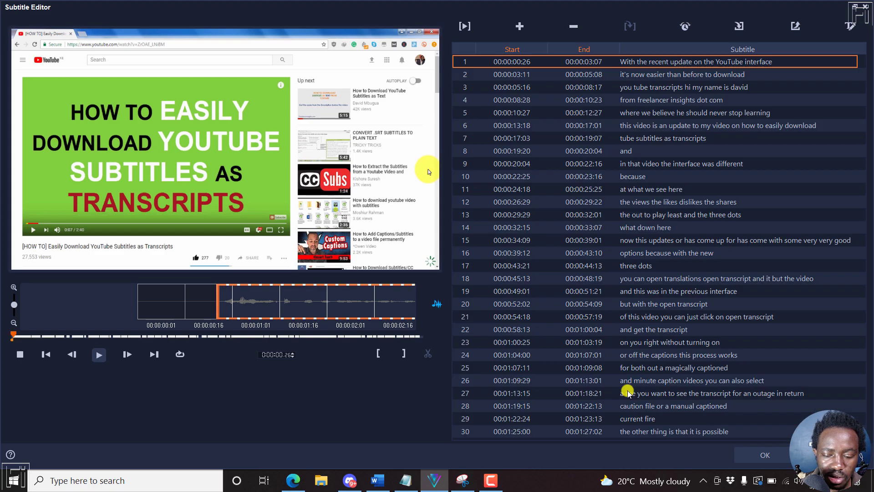
left_click(764, 456)
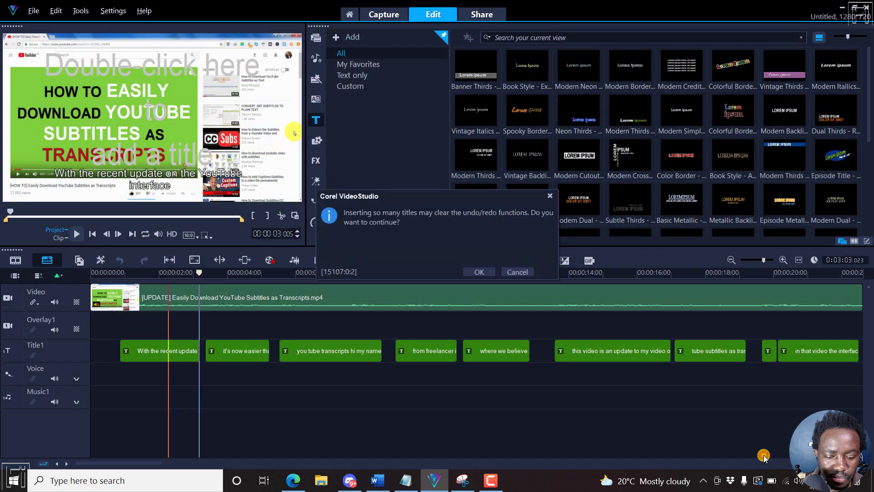
left_click(479, 272)
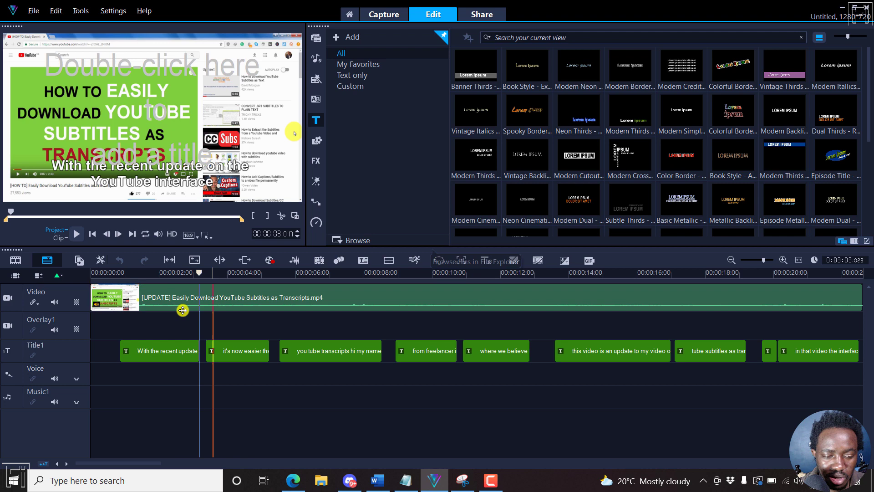
left_click(169, 344)
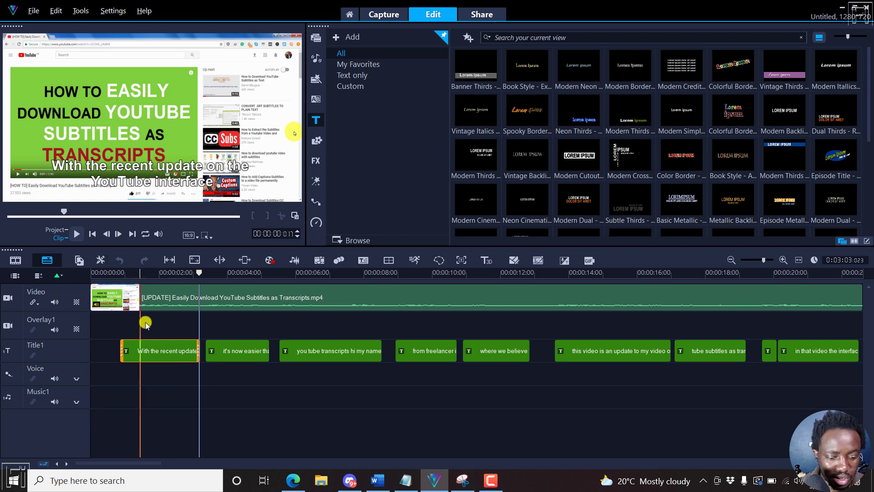
left_click(153, 351)
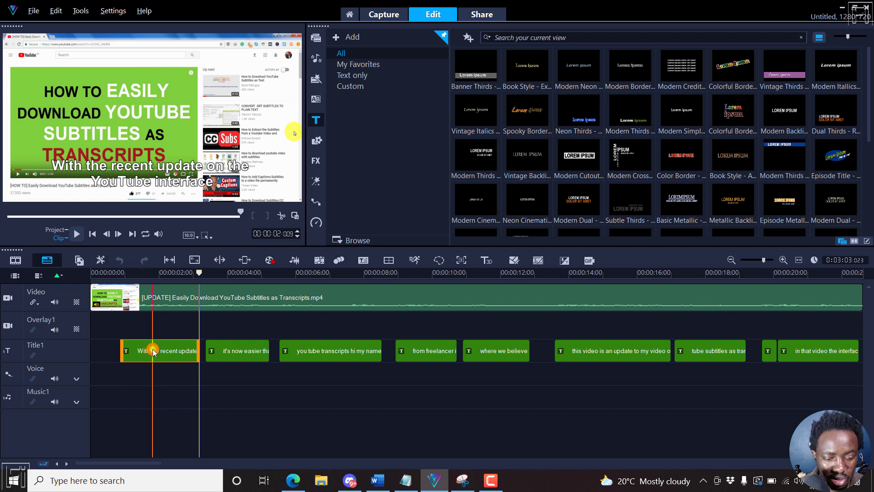
Set the first subtitle's font to Arial Narrow, size 28, with bold turned off.
double_click(153, 351)
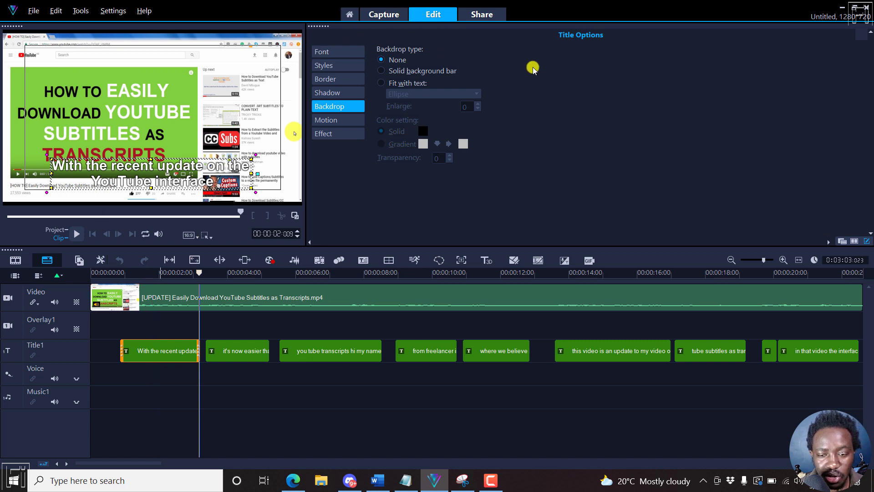
left_click(326, 53)
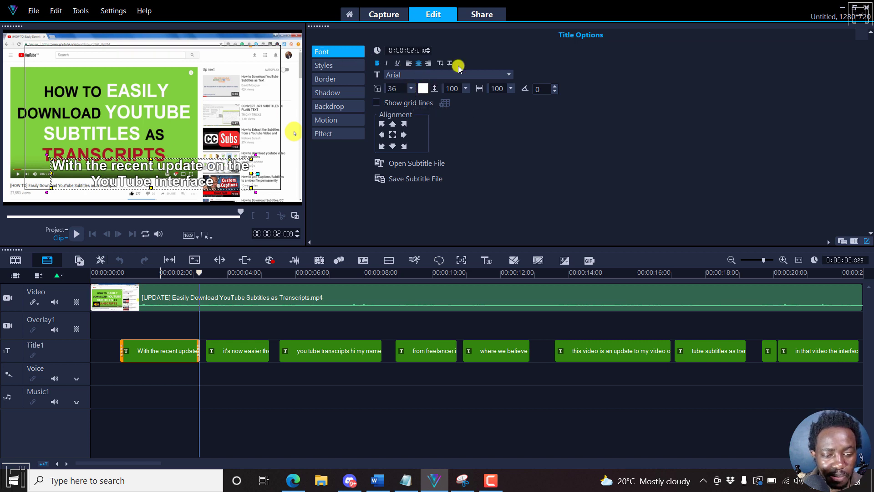
left_click(412, 88)
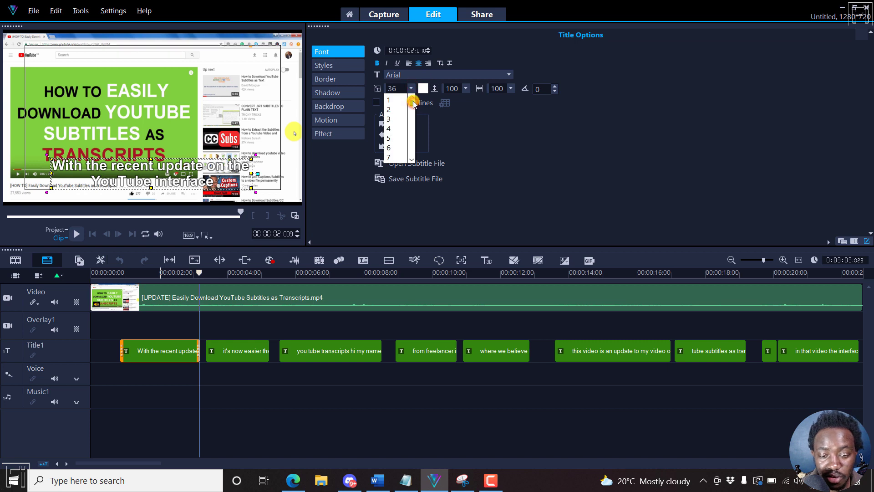
scroll(413, 105, "down", 9)
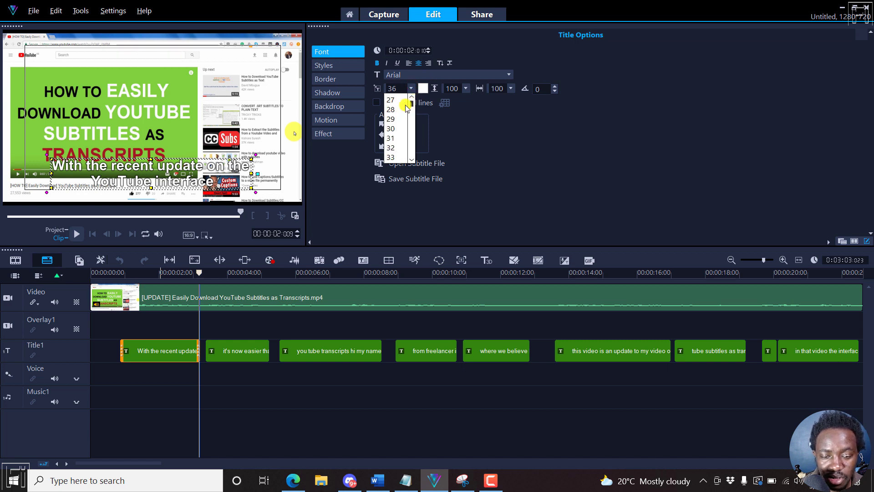
left_click(406, 108)
left_click(451, 75)
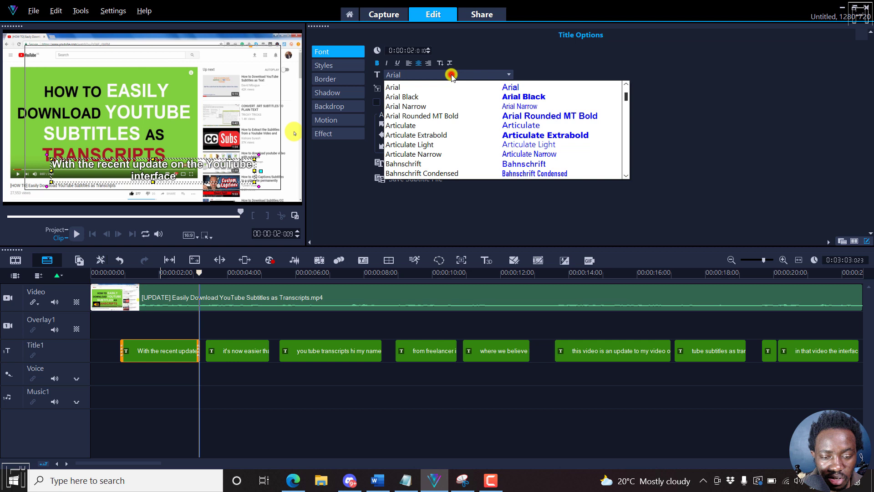
left_click(407, 106)
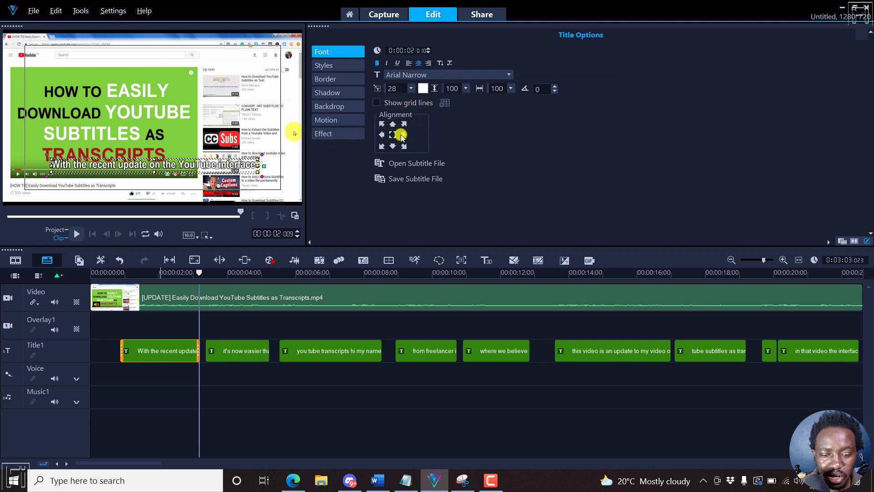
left_click(378, 63)
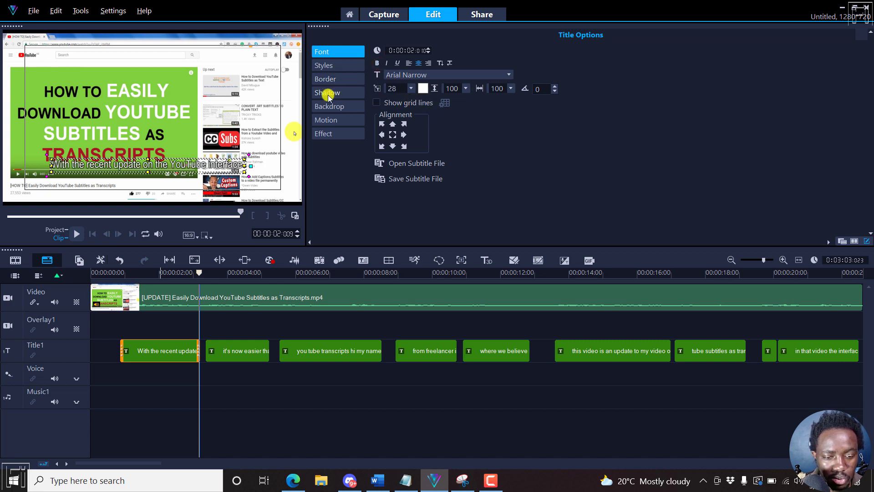
Add a solid rounded-rectangle backdrop fitted to the text, transparency 13, behind the first subtitle.
left_click(328, 107)
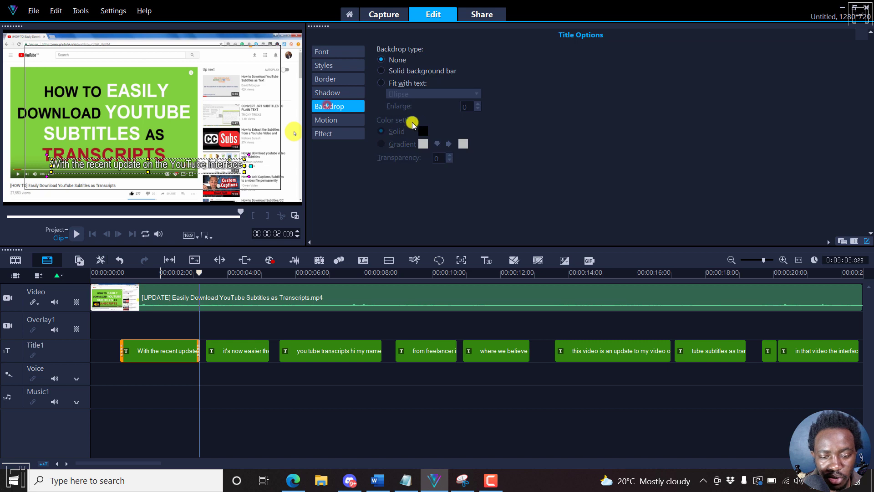
left_click(380, 71)
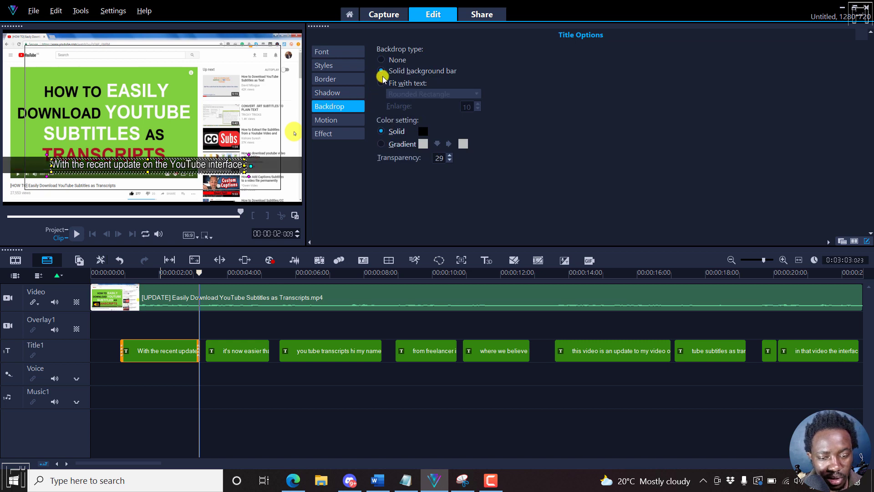
left_click(381, 82)
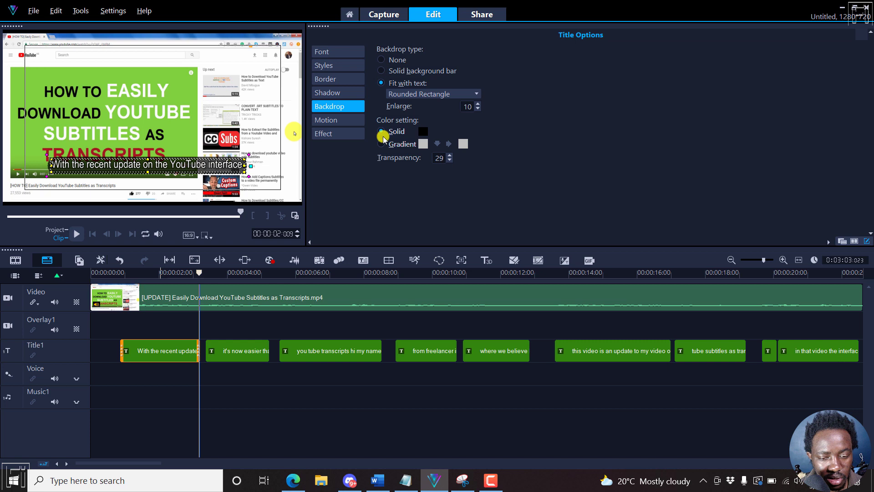
left_click(477, 94)
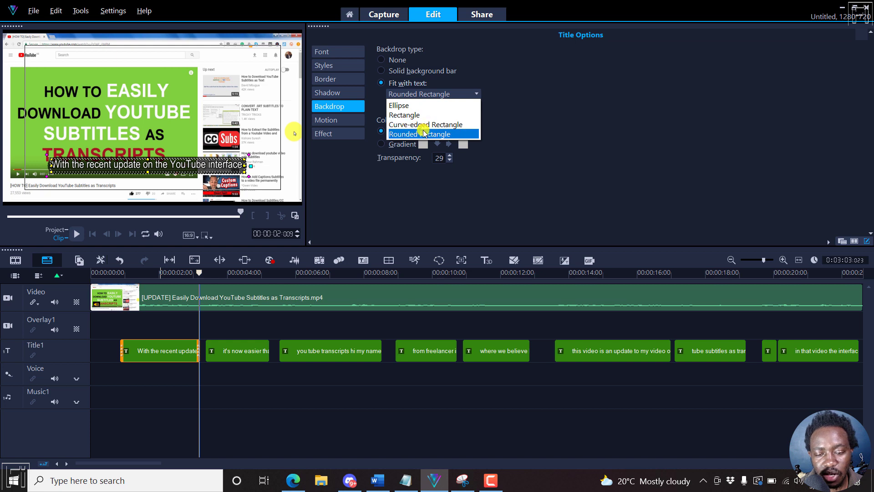
left_click(532, 140)
left_click(450, 160)
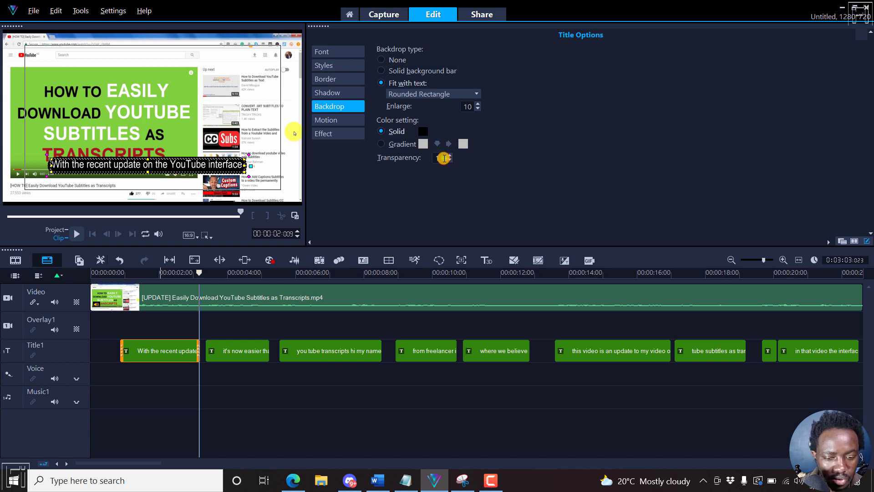
left_click(449, 155)
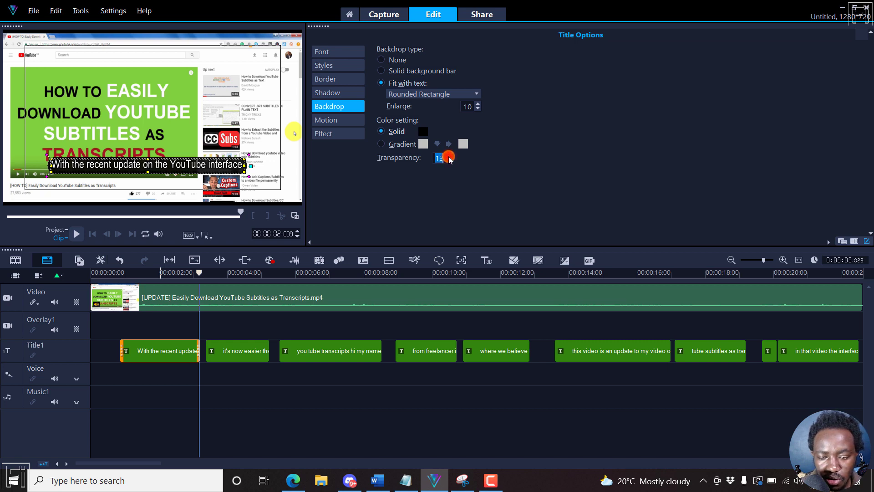
left_click(474, 169)
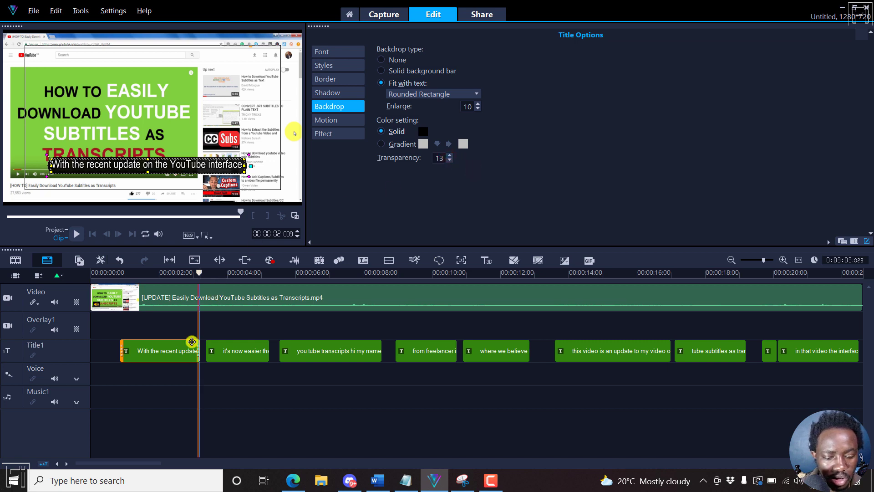
left_click(174, 274)
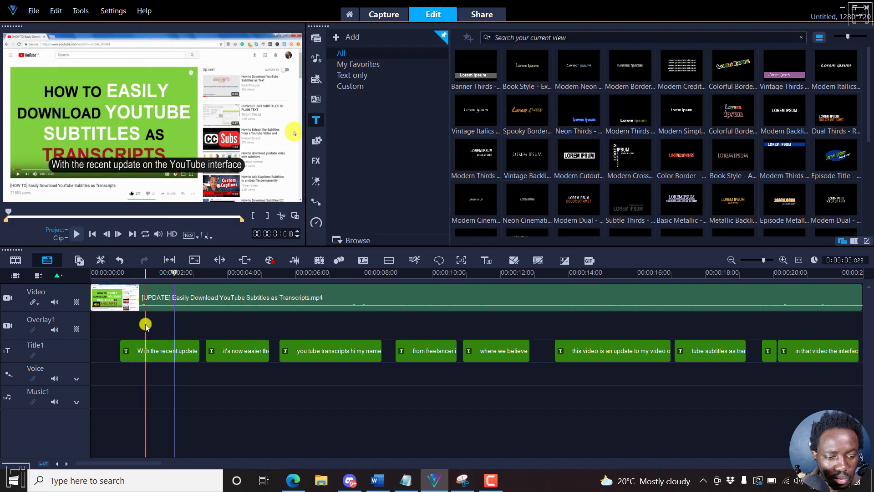
Change the first subtitle's backdrop solid colour to the dark grey (46, 46, 46) swatch.
left_click(169, 351)
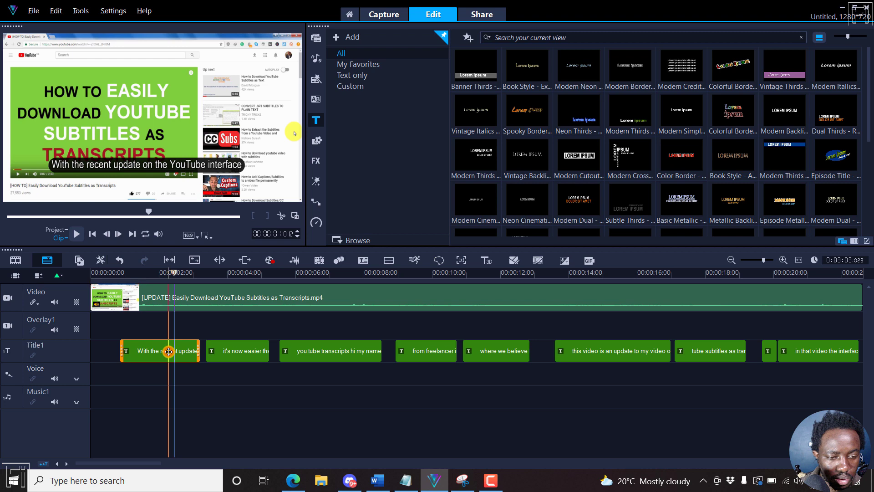
double_click(169, 352)
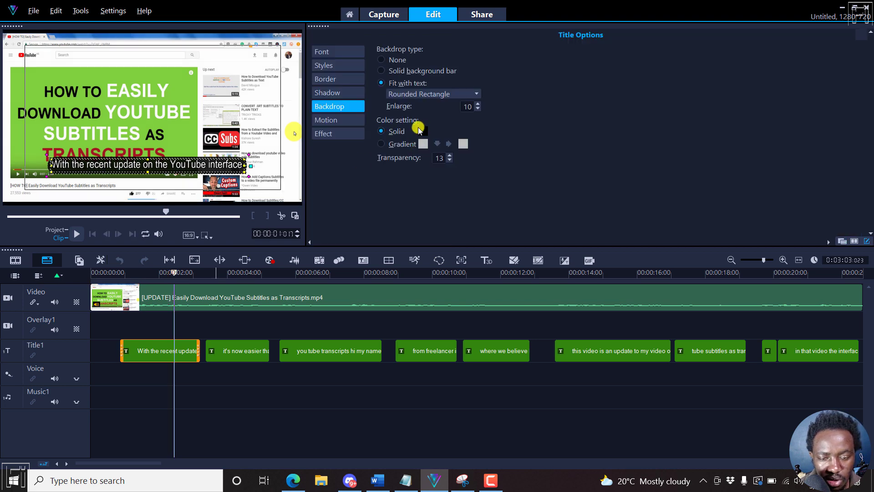
left_click(423, 133)
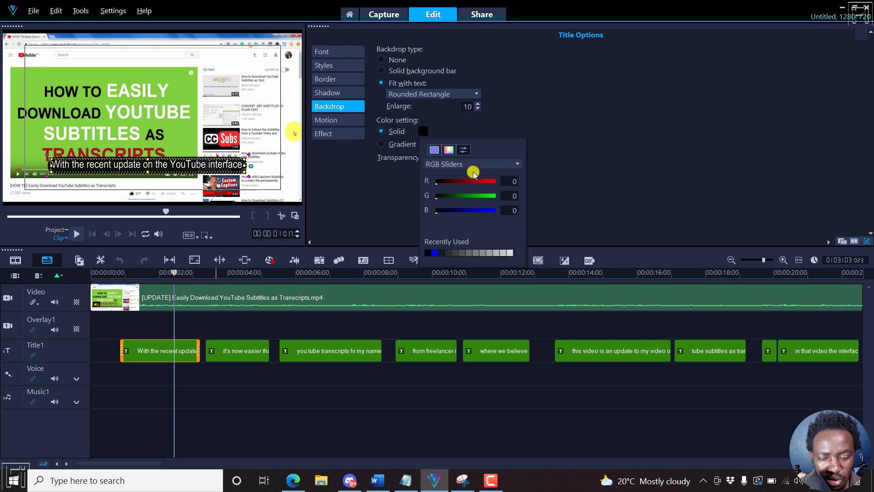
left_click(449, 253)
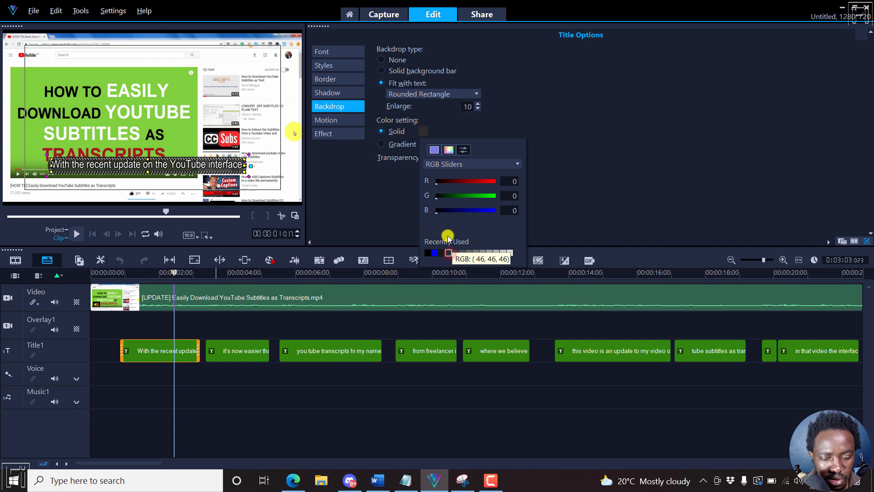
left_click(373, 191)
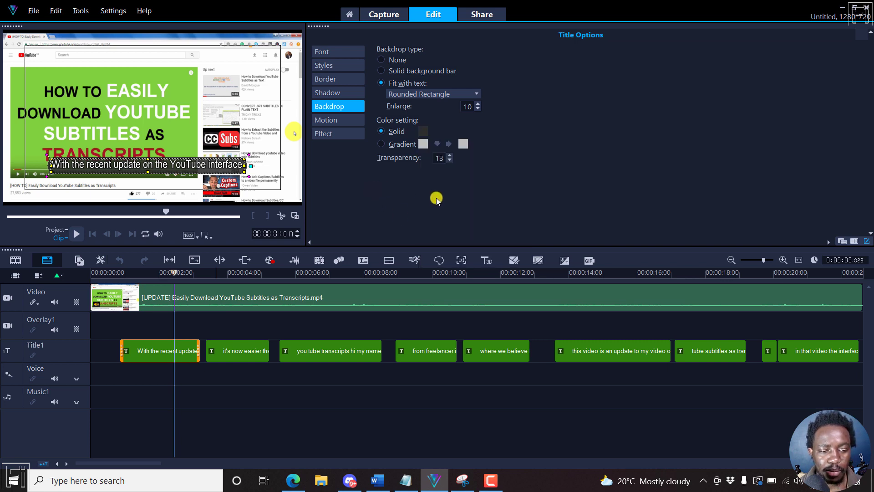
left_click(325, 121)
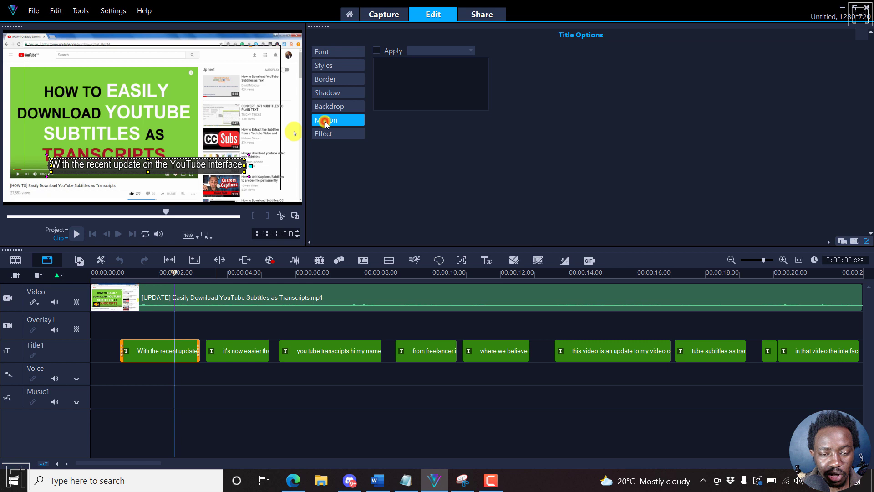
Review the Effect, Styles and Font tabs, then open subtitle 'it's now easier than before to download'.
left_click(327, 135)
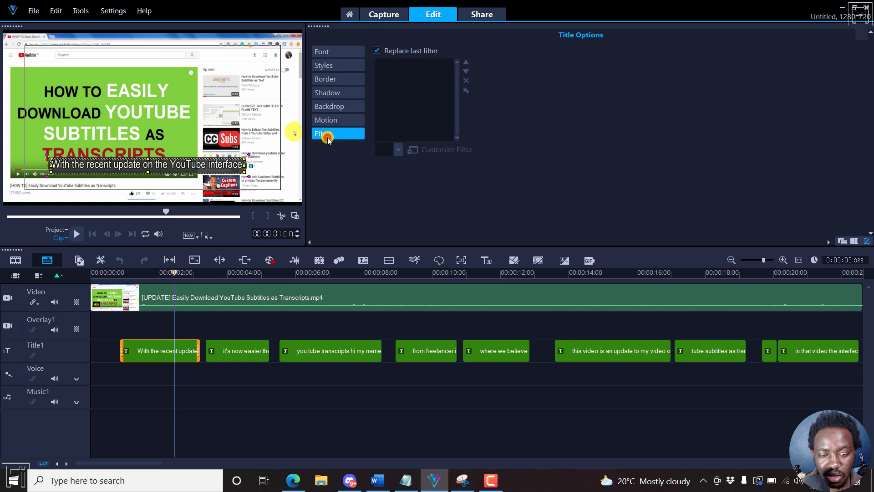
left_click(321, 54)
left_click(324, 67)
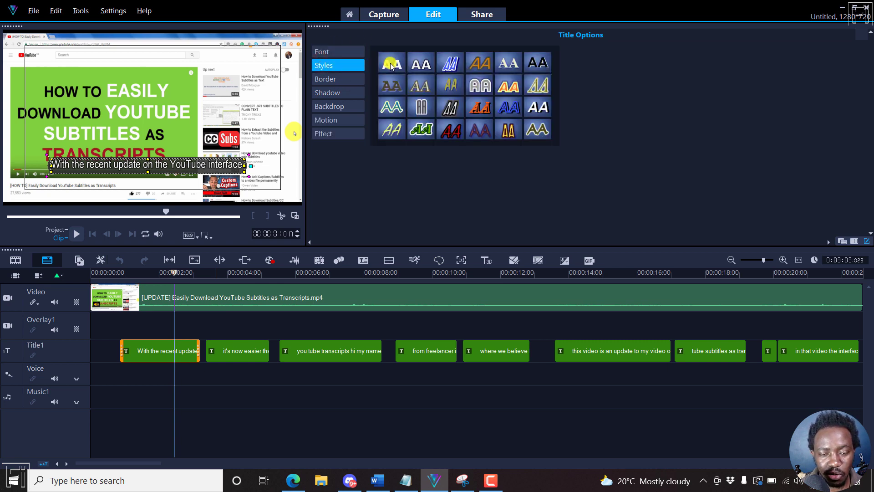
left_click(322, 51)
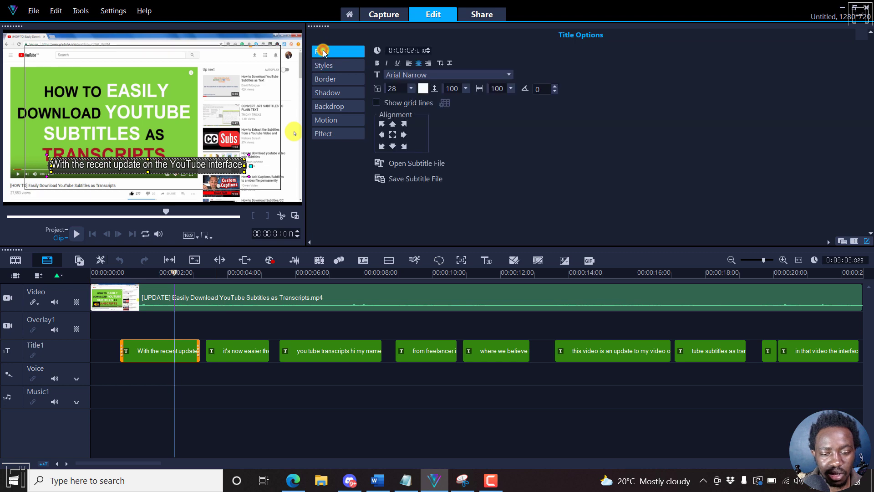
left_click(242, 294)
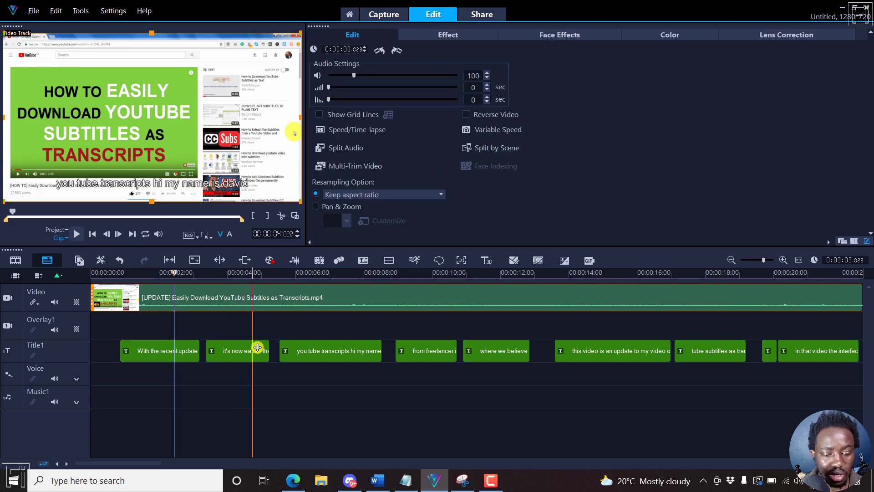
left_click(236, 346)
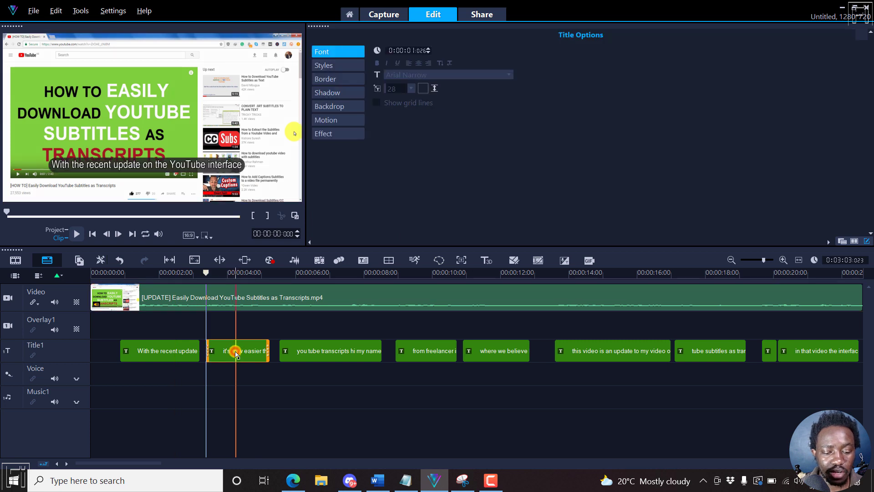